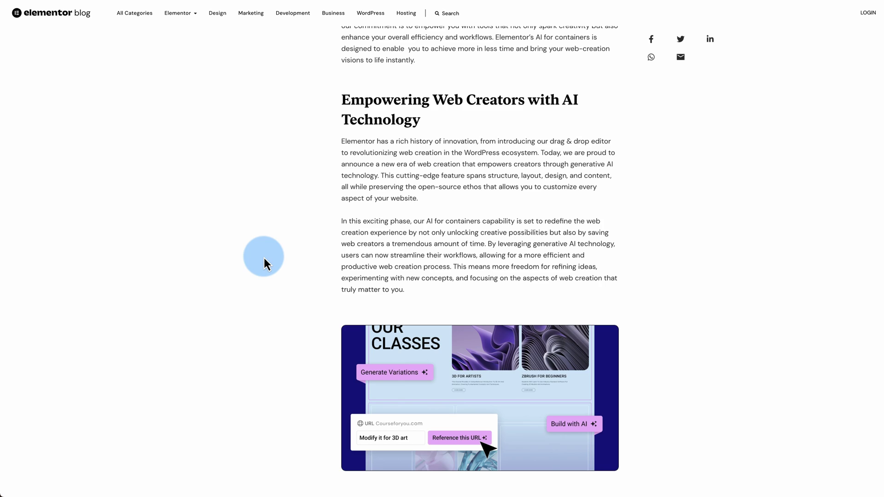
# Step: Scroll down through the Elementor blog article on AI for containers
pyautogui.scroll(-7, 263, 257)
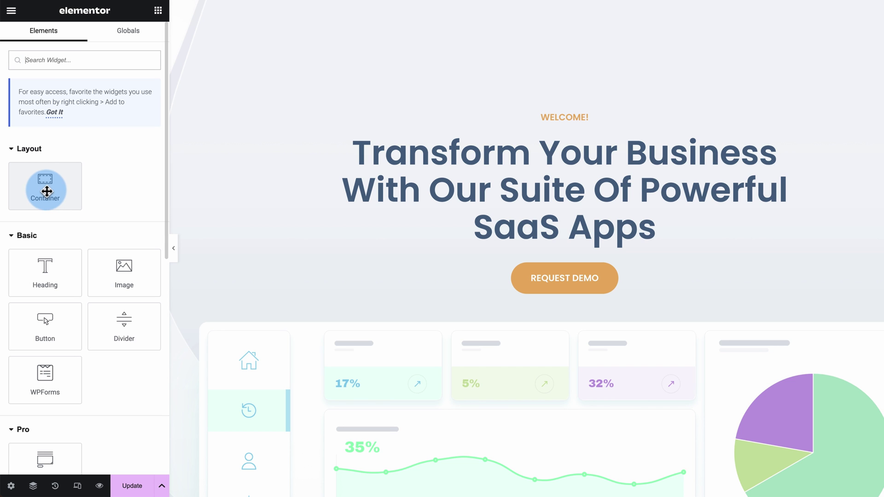
# Step: Drop an empty Container below the 'Transform Your Business' hero heading and bring up its options
pyautogui.rightClick(404, 52)
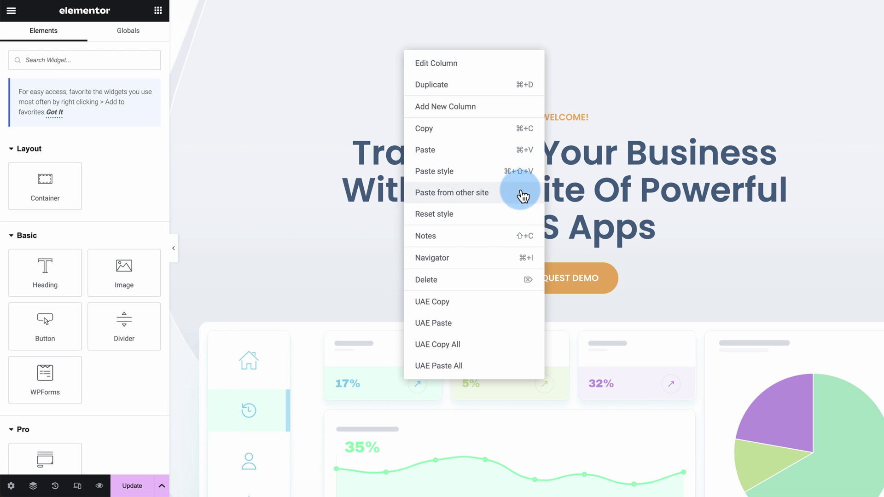
pyautogui.moveTo(48, 185); pyautogui.dragTo(379, 270)
pyautogui.rightClick(379, 270)
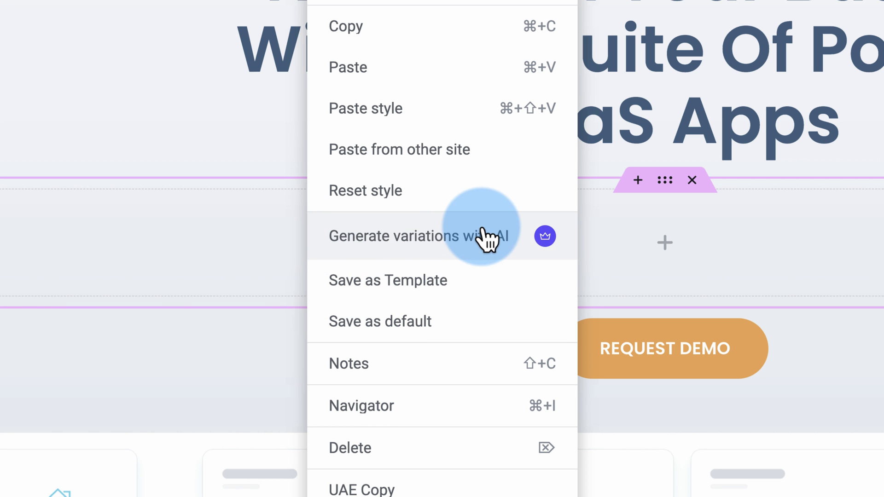
# Step: Start the container's AI variation prompt with the 'Tech-inspired style with modern fonts about' suggestion
pyautogui.click(540, 249)
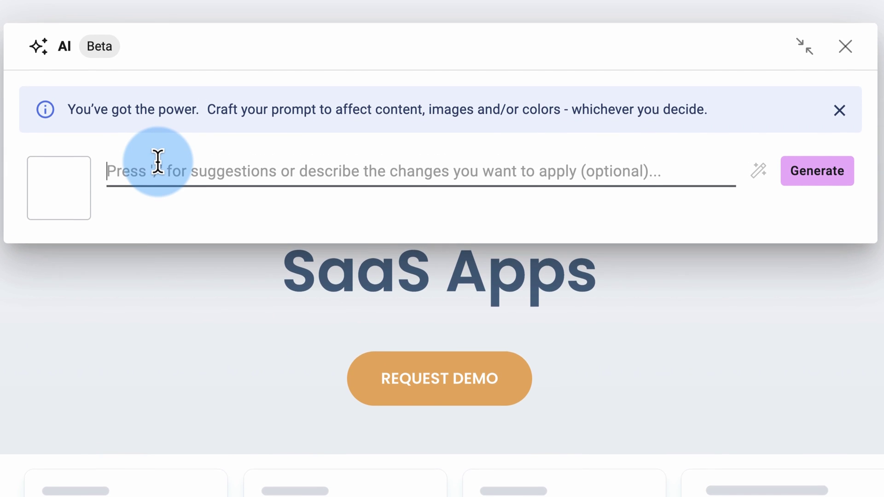
pyautogui.click(158, 164)
pyautogui.click(193, 249)
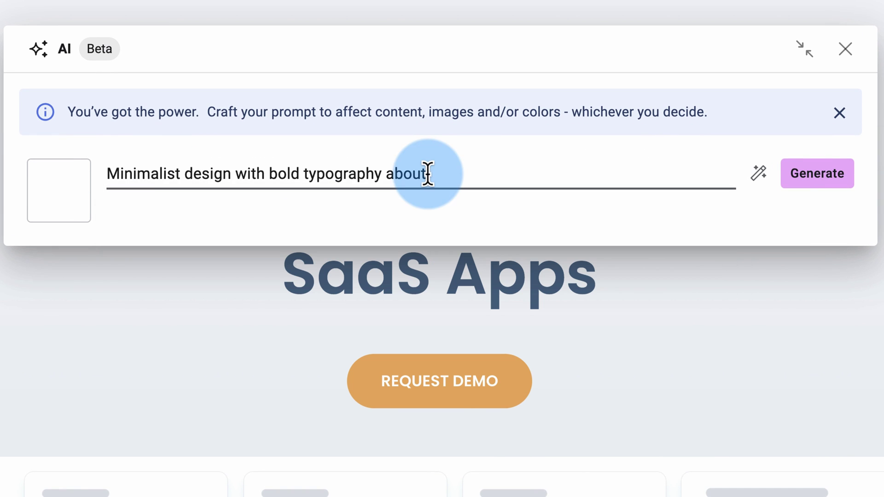
pyautogui.moveTo(426, 174); pyautogui.dragTo(107, 175)
pyautogui.press('BackSpace')
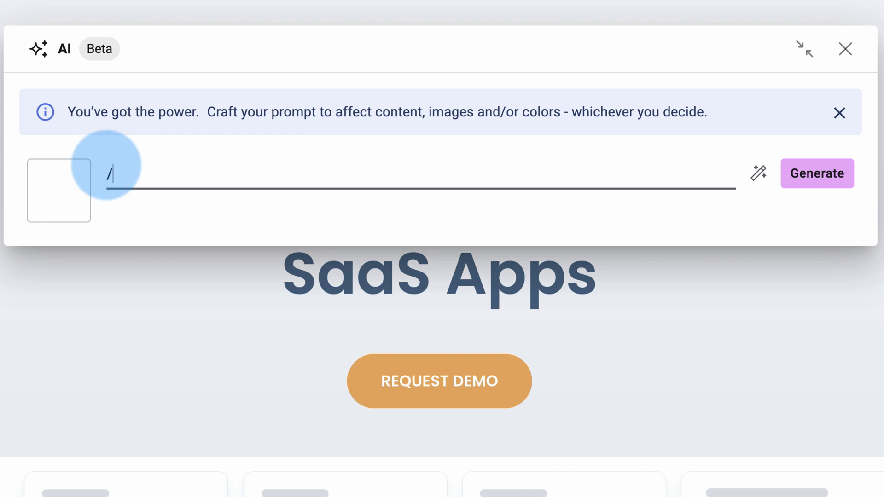
pyautogui.click(230, 325)
pyautogui.click(482, 178)
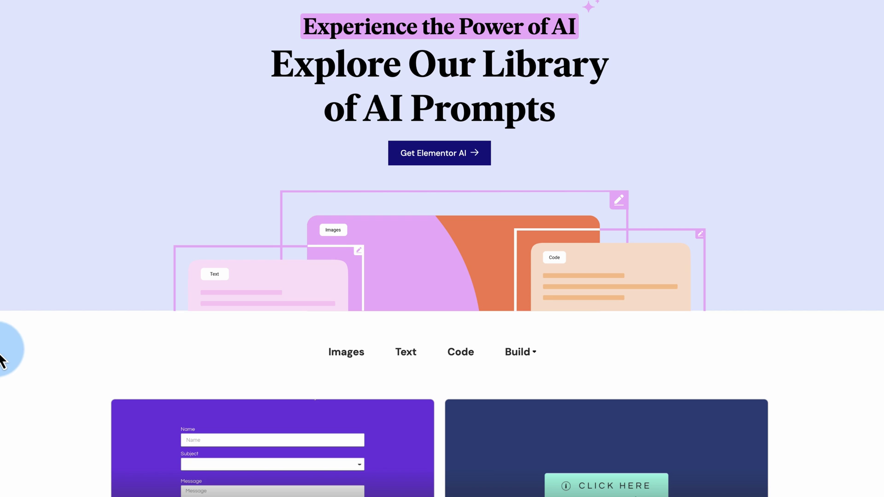
# Step: Browse to Build > Containers in the AI Prompt Library and expand the Hero section prompt's notes
pyautogui.scroll(-4, 240, 191)
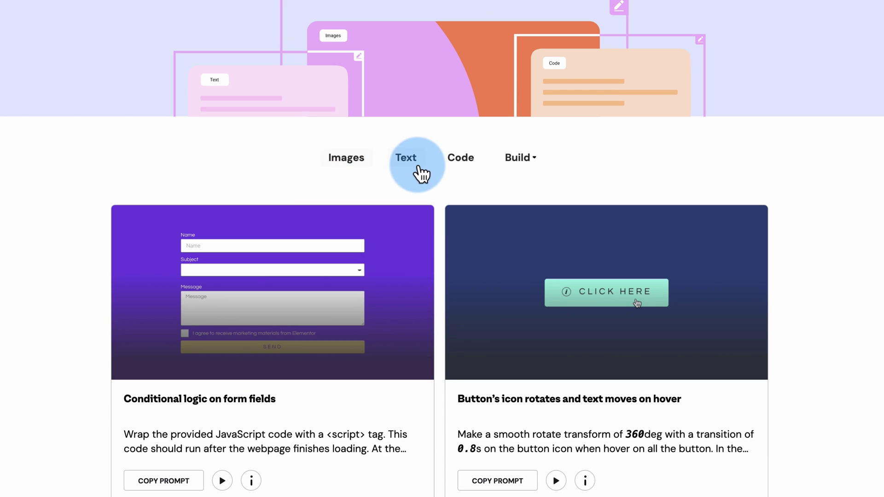
pyautogui.moveTo(507, 167)
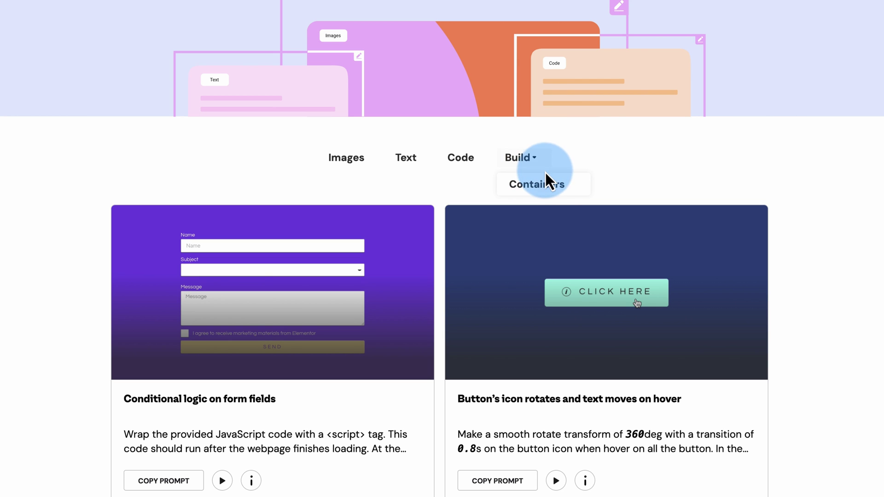
pyautogui.click(523, 189)
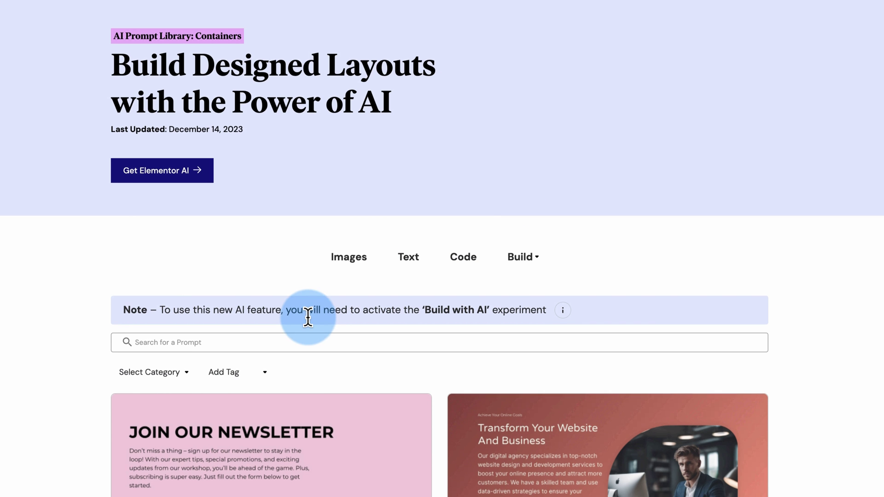
pyautogui.scroll(-13, 308, 317)
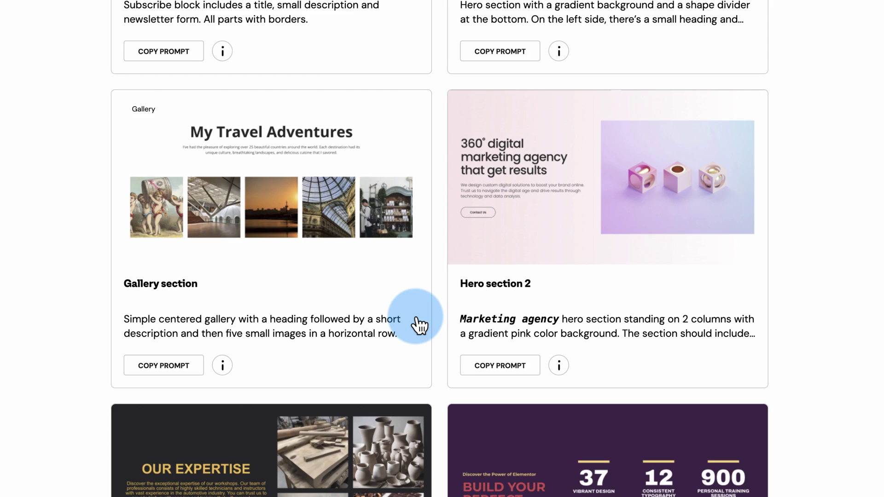
pyautogui.scroll(-17, 419, 325)
pyautogui.scroll(7, 415, 320)
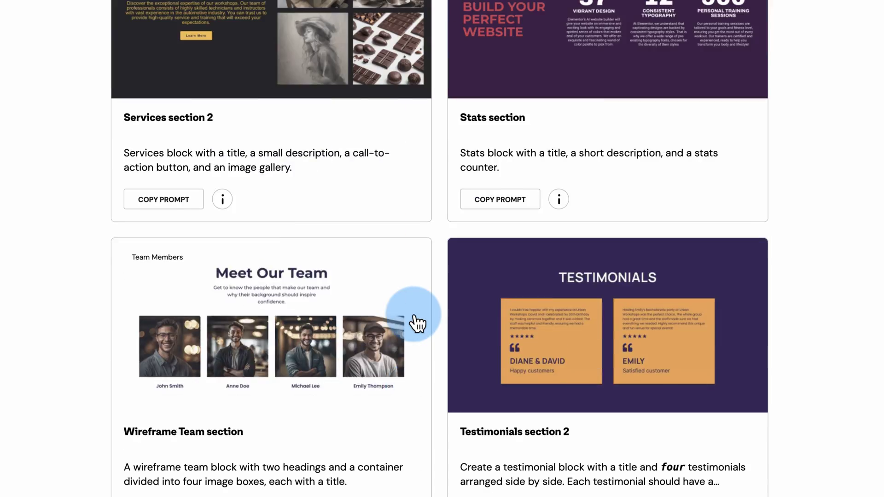
pyautogui.scroll(10, 415, 320)
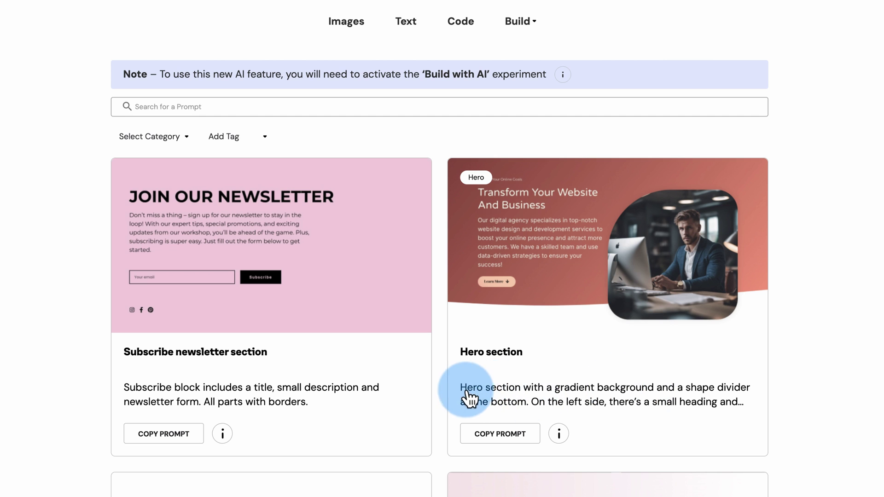
pyautogui.scroll(-3, 599, 368)
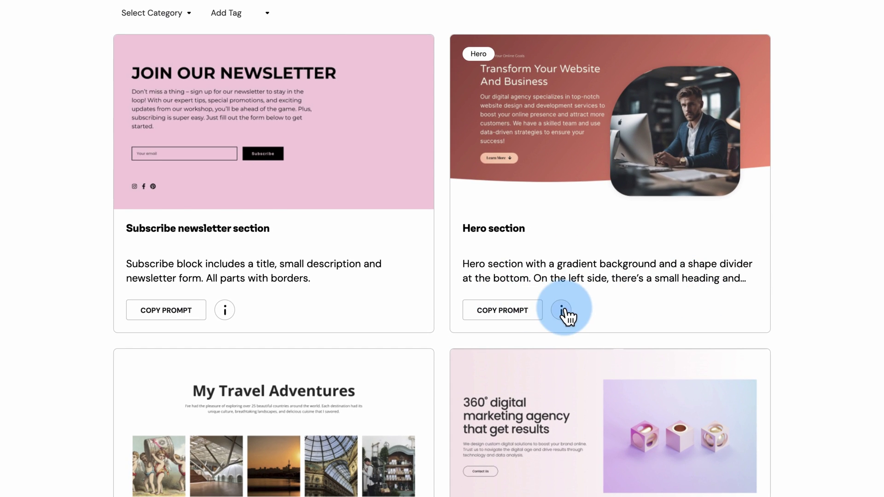
pyautogui.click(563, 309)
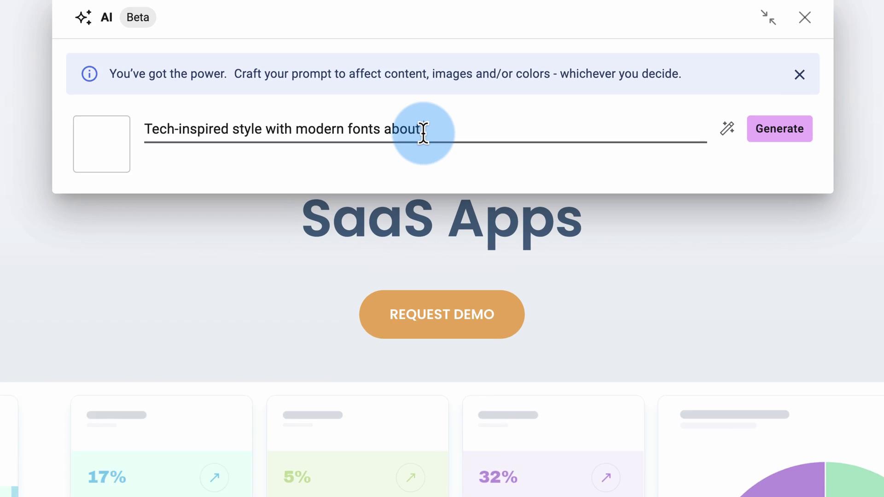
# Step: Replace the container's AI prompt with the copied Hero section description and generate variations
pyautogui.tripleClick(421, 130)
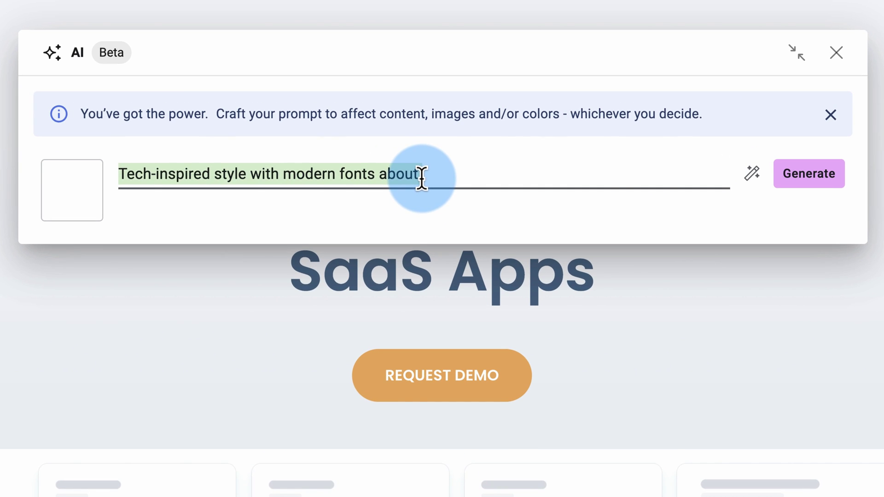
pyautogui.press('BackSpace')
pyautogui.hotkey('ctrl', 'v')
pyautogui.click(803, 178)
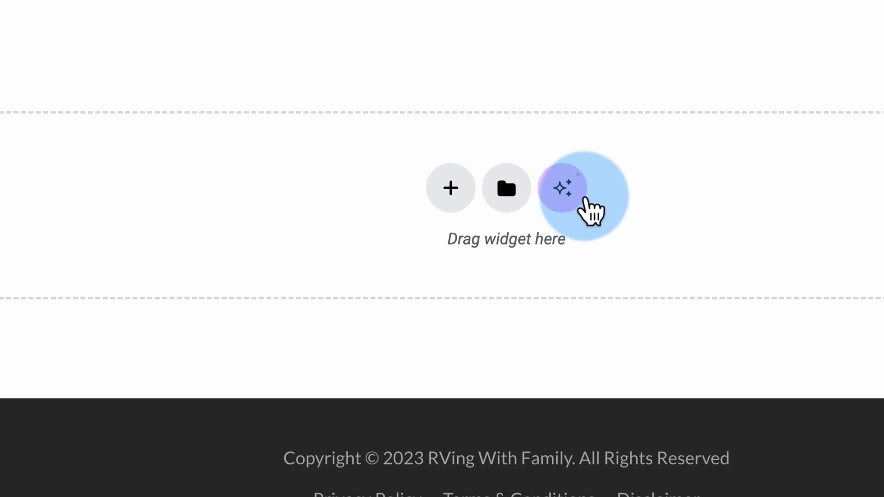
# Step: Accept the Elementor AI terms and paste the Hero section description into the empty area's layout prompt
pyautogui.click(562, 193)
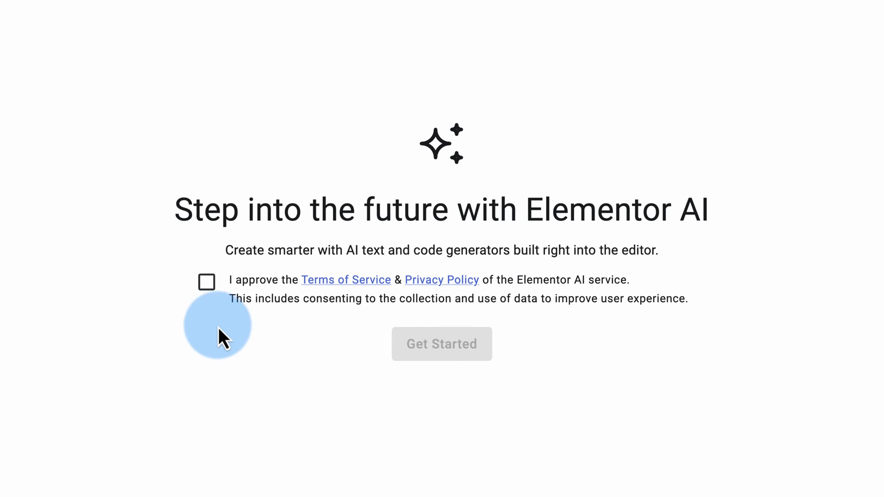
pyautogui.click(206, 281)
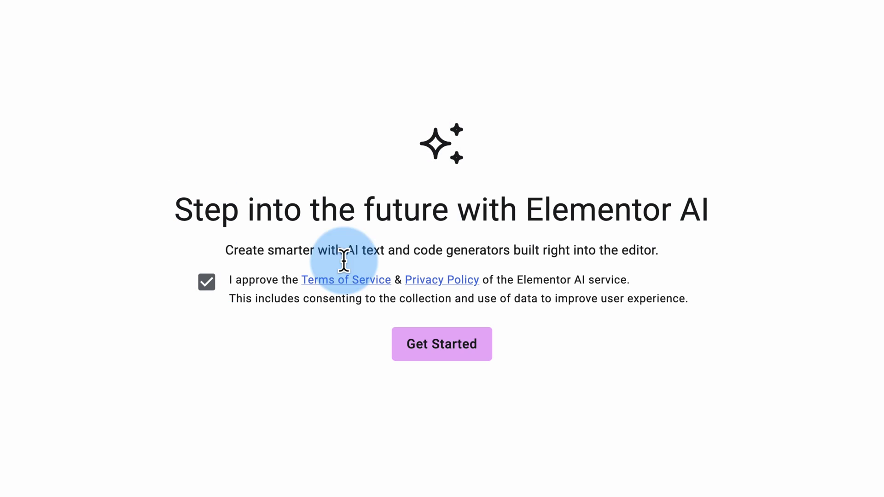
pyautogui.click(444, 344)
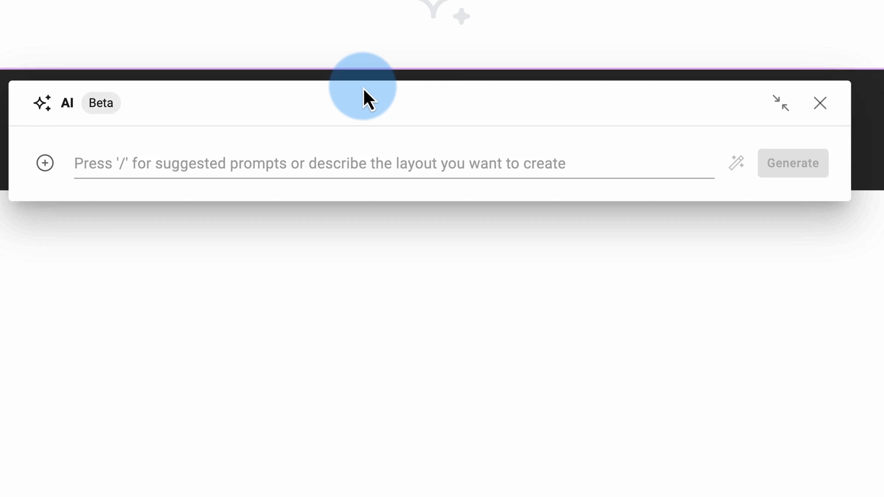
pyautogui.click(194, 120)
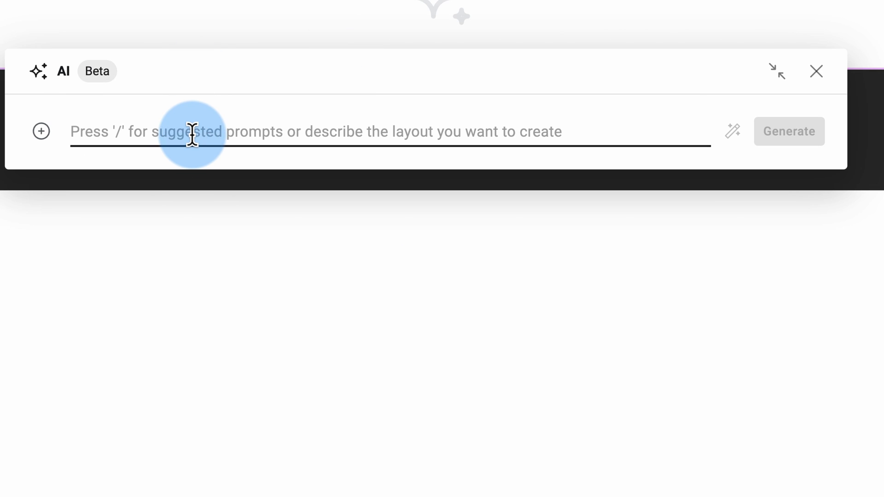
pyautogui.write('Hero section with a gradient background and a shape divider at the bottom. On the left side, there’s a small heading and description, followed by a call-to-action button. On the right, there is a medium-sized image with a border radius, creating a masked effect. The image features a scrolling effect (vertical scroll).')
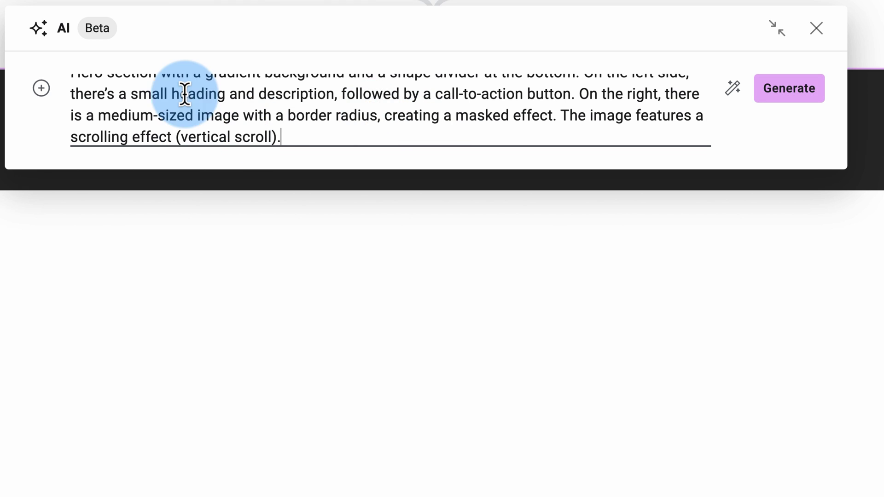
# Step: Generate layouts from the Hero section description and preview the second option
pyautogui.click(764, 94)
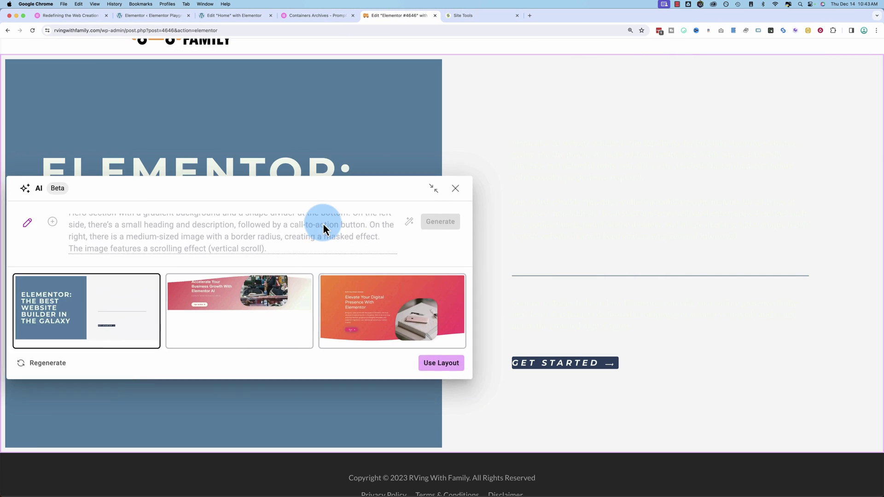
pyautogui.moveTo(322, 189); pyautogui.dragTo(335, 57)
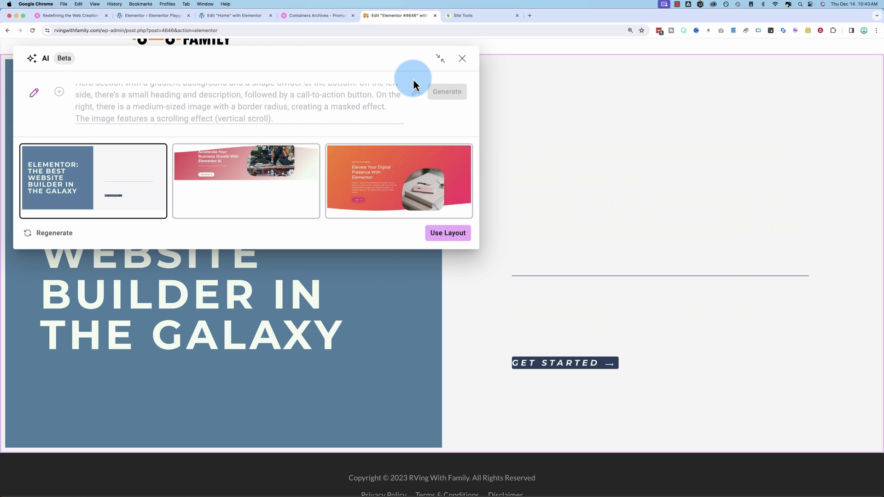
pyautogui.moveTo(413, 77); pyautogui.dragTo(488, 94)
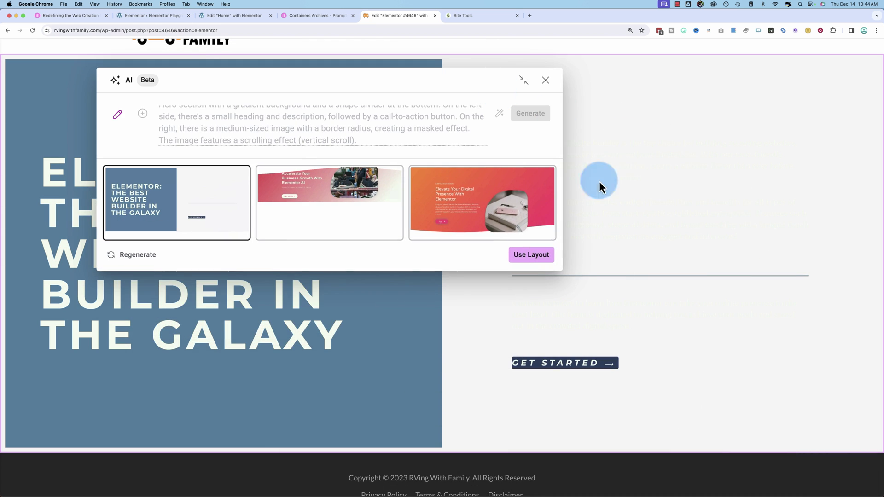
pyautogui.click(298, 183)
pyautogui.moveTo(351, 83); pyautogui.dragTo(463, 271)
pyautogui.moveTo(262, 159); pyautogui.dragTo(175, 188)
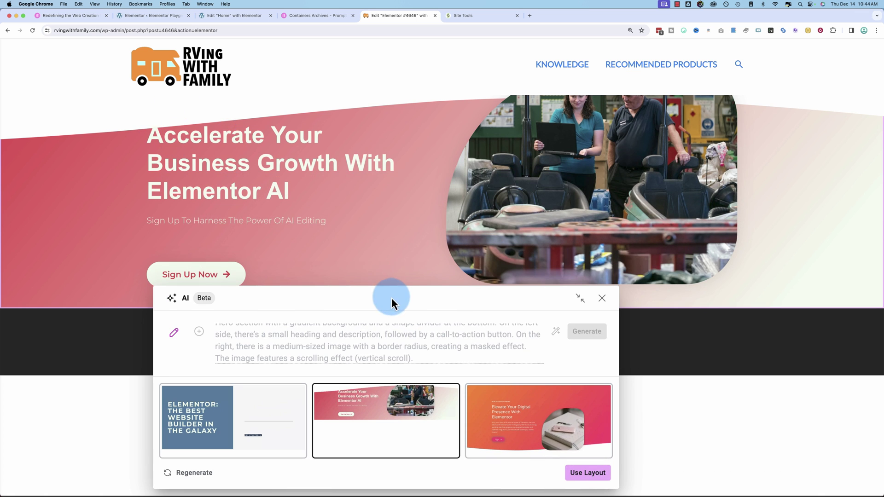
pyautogui.moveTo(391, 298); pyautogui.dragTo(607, 97)
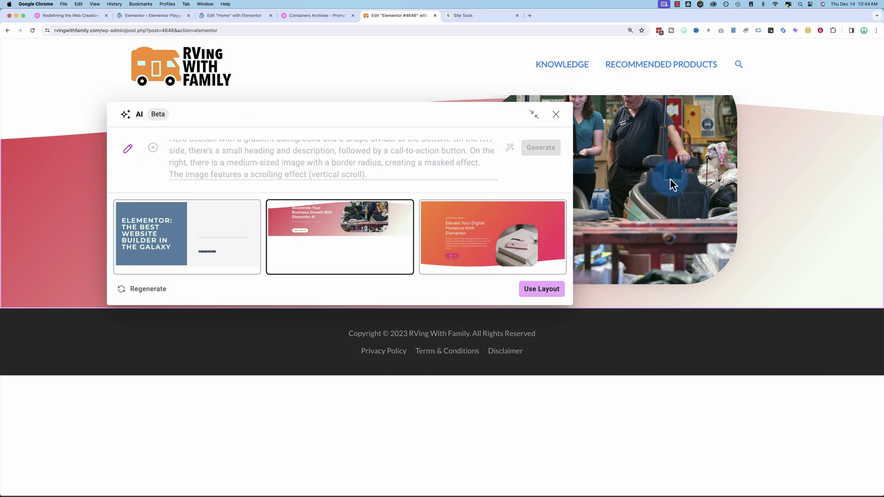
# Step: Preview the third layout, the orange-to-pink 'Elevate Your Digital Presence With Elementor' hero
pyautogui.click(474, 244)
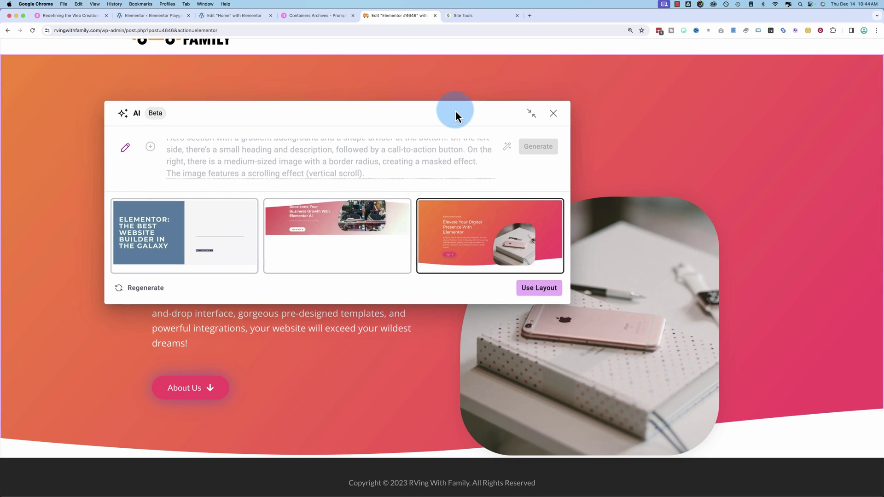
pyautogui.moveTo(455, 110); pyautogui.dragTo(476, 93)
pyautogui.moveTo(414, 95); pyautogui.dragTo(428, 105)
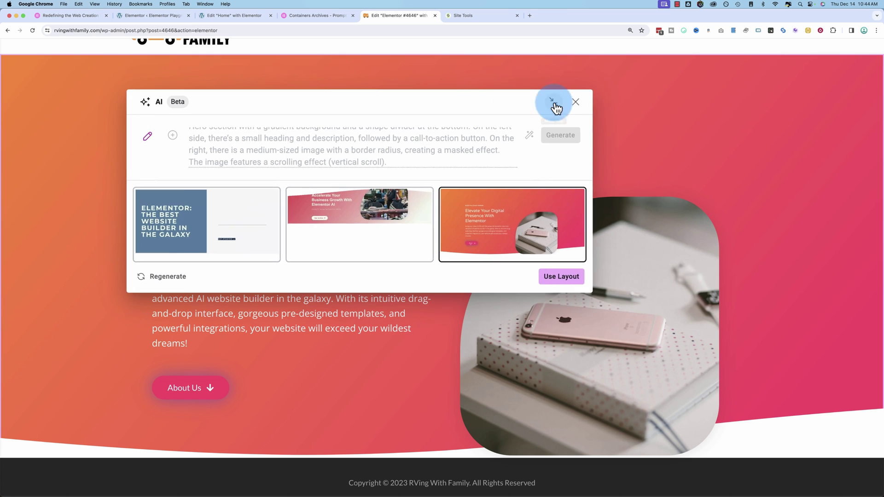
pyautogui.click(553, 101)
pyautogui.moveTo(513, 283); pyautogui.dragTo(617, 73)
pyautogui.scroll(-2, 587, 259)
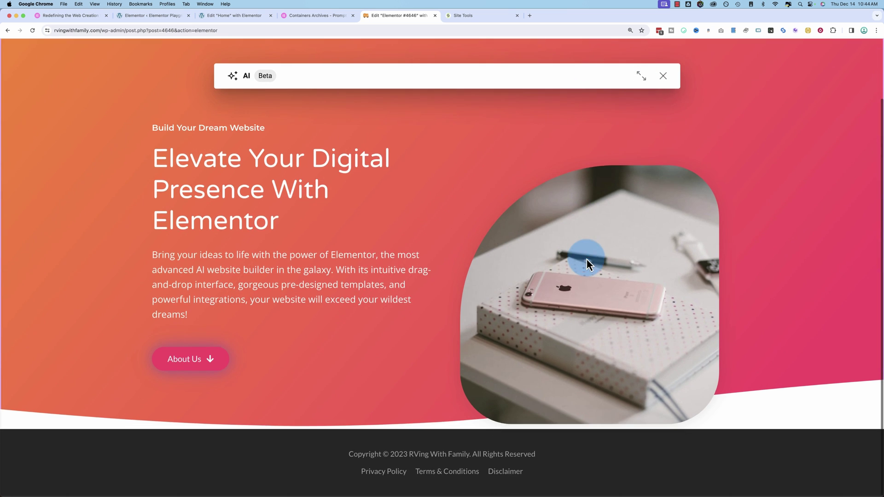
pyautogui.click(644, 79)
pyautogui.moveTo(551, 62); pyautogui.dragTo(529, 86)
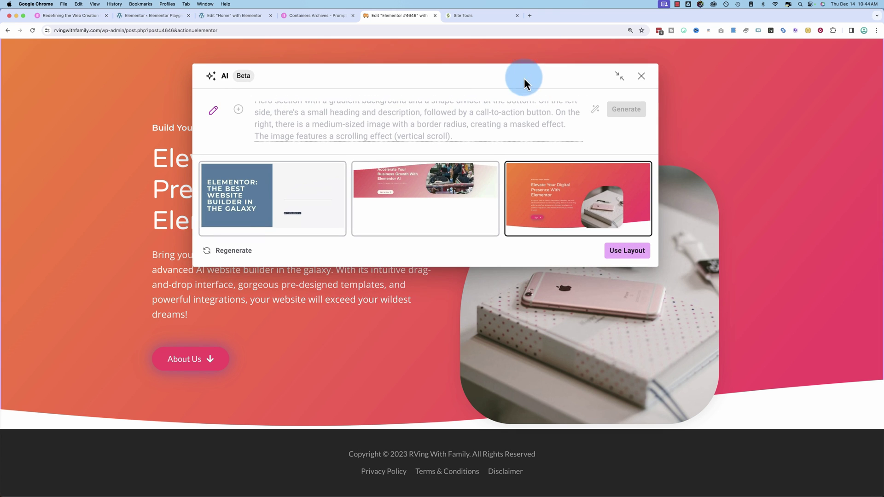
pyautogui.click(212, 254)
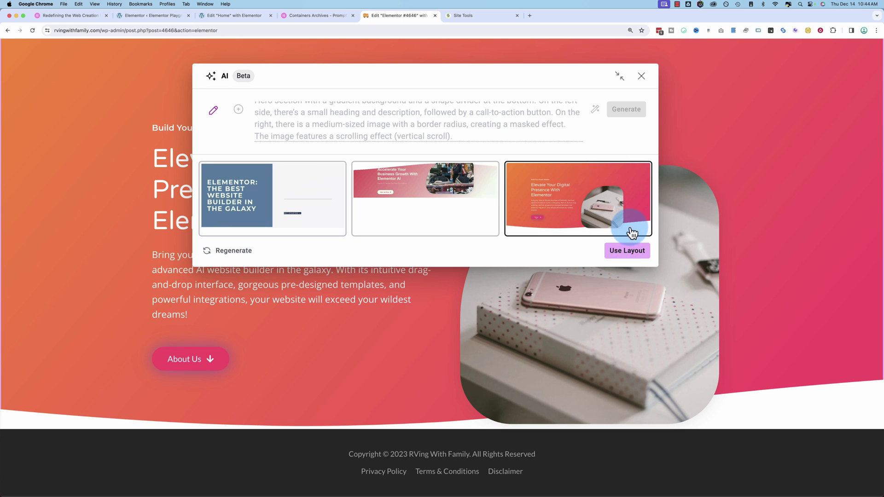
# Step: Insert the gradient hero layout, set Page Layout to Elementor Canvas, and publish the page
pyautogui.click(630, 252)
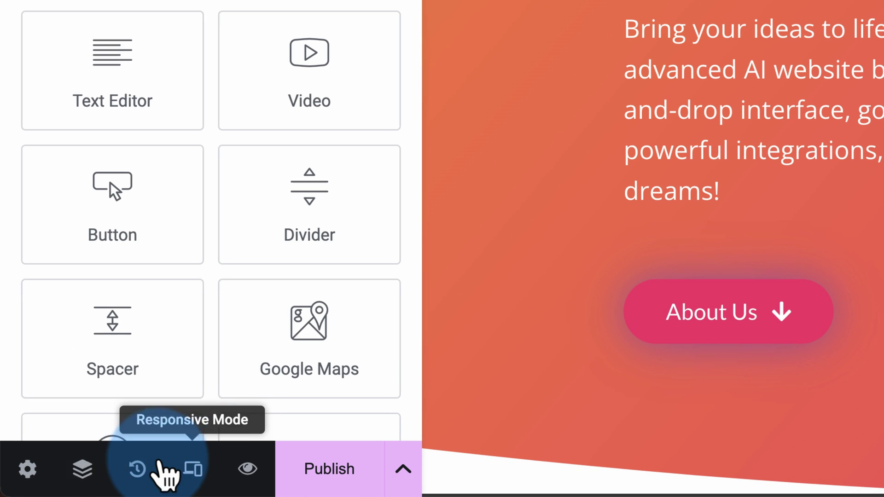
pyautogui.click(29, 486)
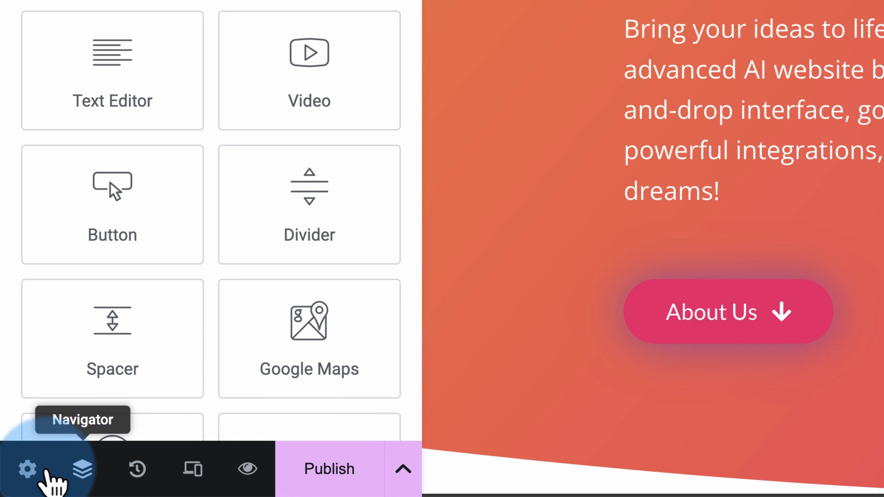
pyautogui.click(31, 470)
pyautogui.click(288, 163)
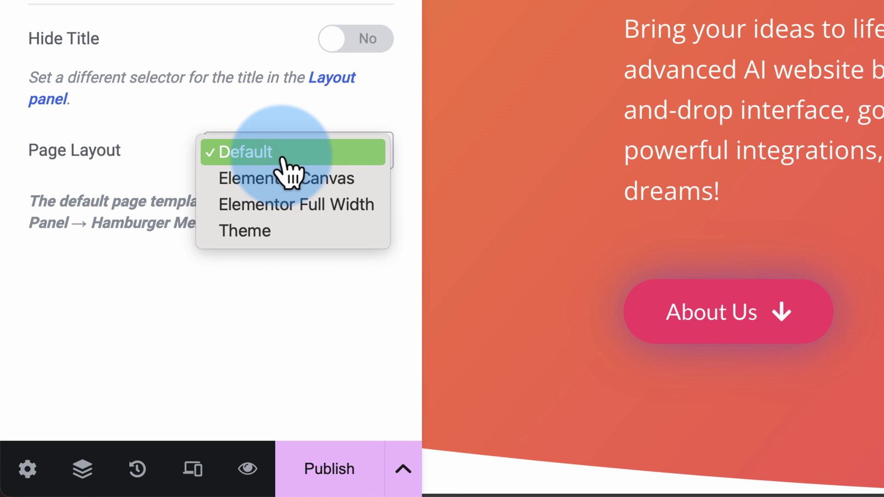
pyautogui.click(322, 180)
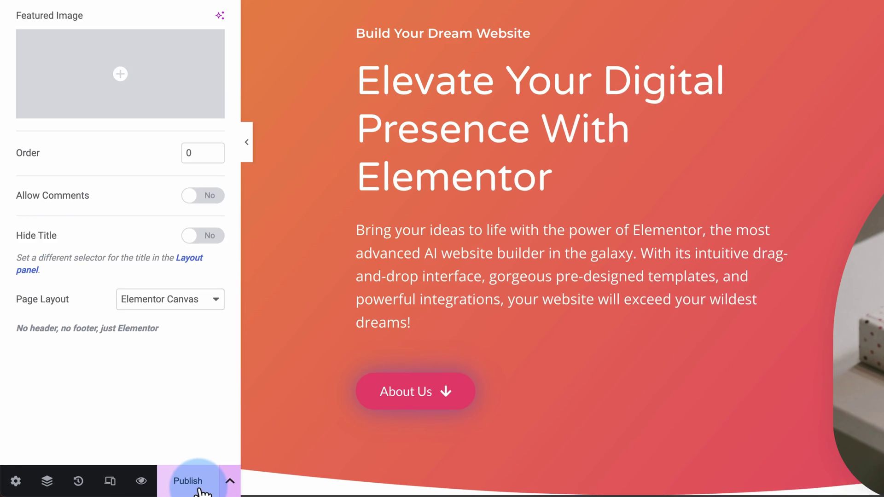
pyautogui.click(198, 489)
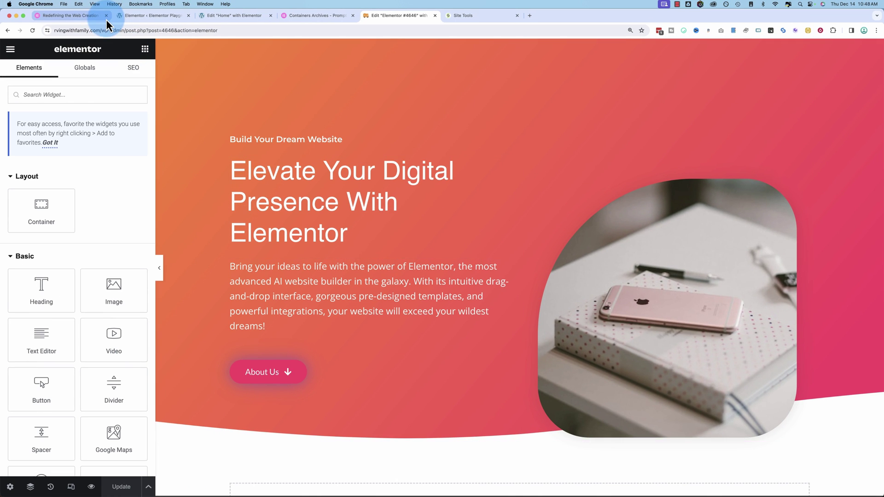
# Step: Highlight the Text-Based, Elementor-Based Variations and Web-Based Generation levels in the blog article
pyautogui.click(82, 15)
pyautogui.click(425, 274)
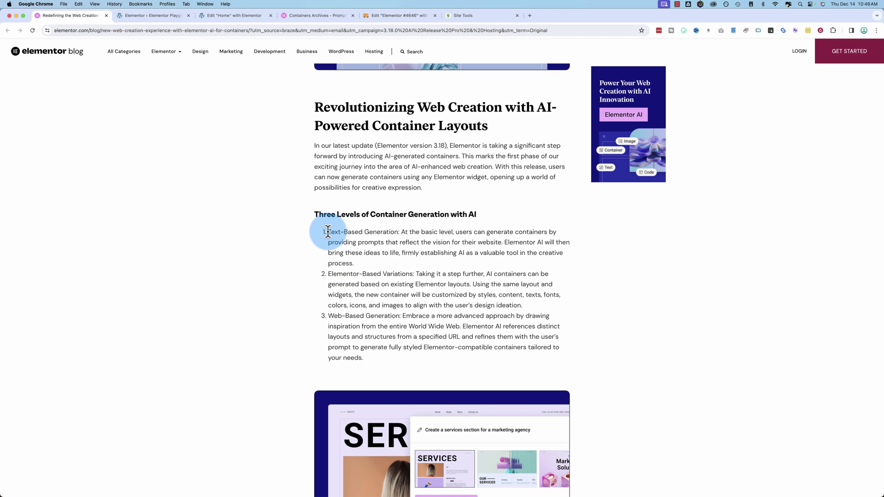
pyautogui.moveTo(318, 220); pyautogui.dragTo(400, 232)
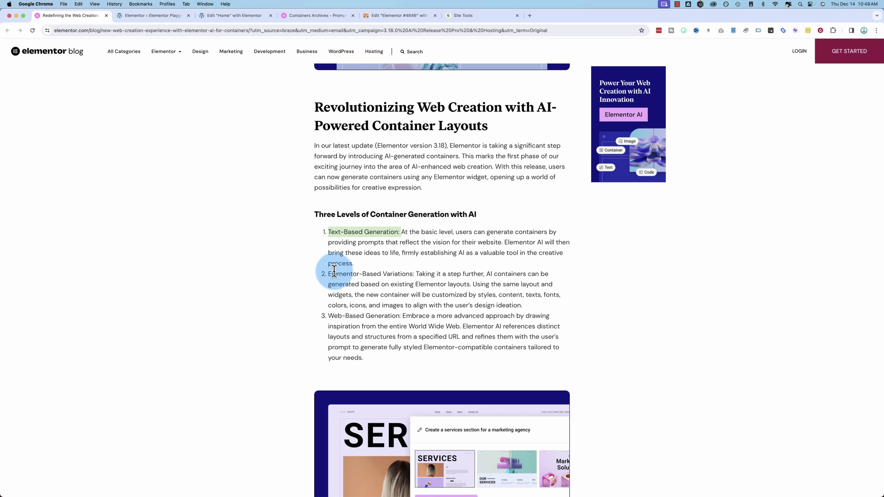
pyautogui.moveTo(327, 274); pyautogui.dragTo(414, 275)
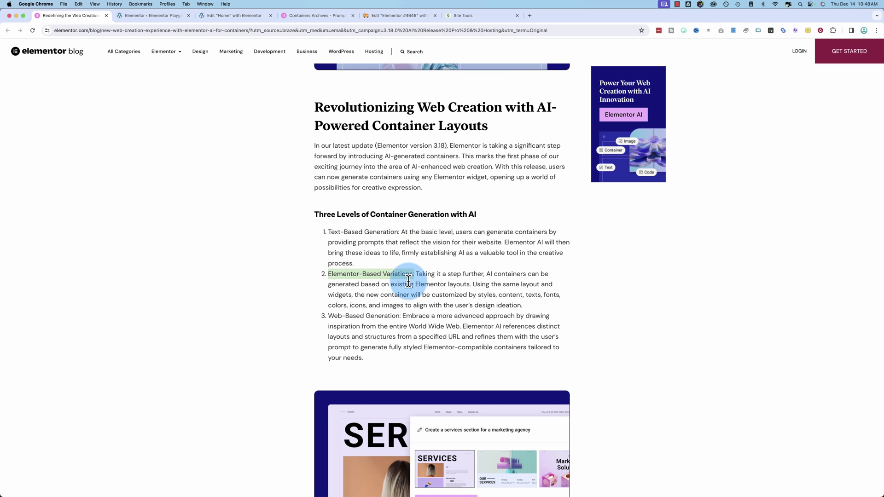
pyautogui.moveTo(333, 316); pyautogui.dragTo(404, 317)
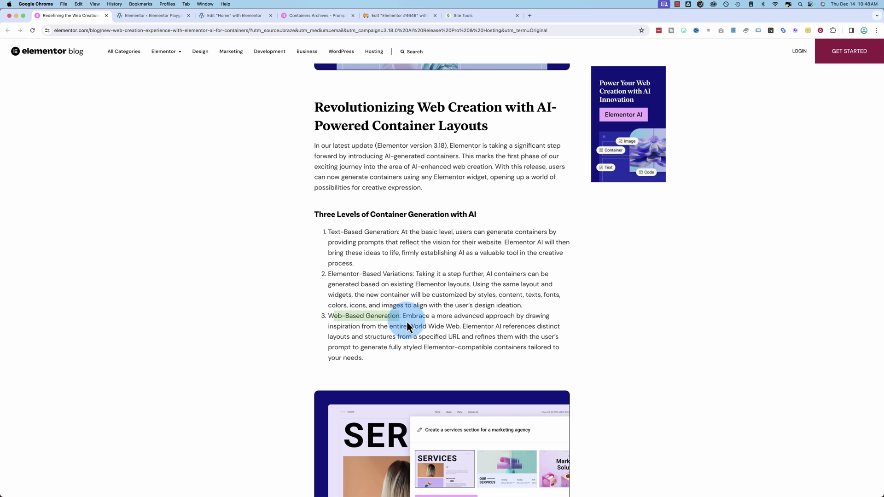
# Step: Insert the 'Mind Body and Soul' block from Library > Blocks below the gradient hero
pyautogui.click(394, 16)
pyautogui.scroll(-2, 370, 299)
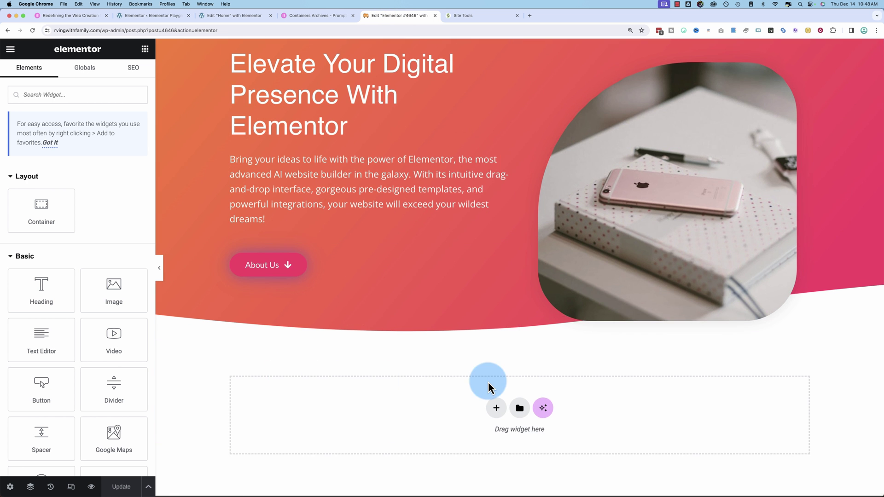
pyautogui.click(520, 410)
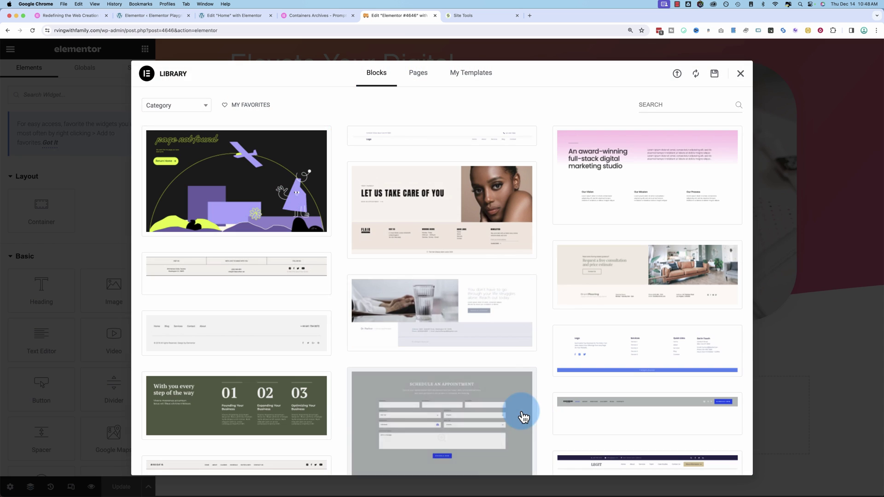
pyautogui.scroll(-6, 489, 280)
pyautogui.scroll(-3, 502, 289)
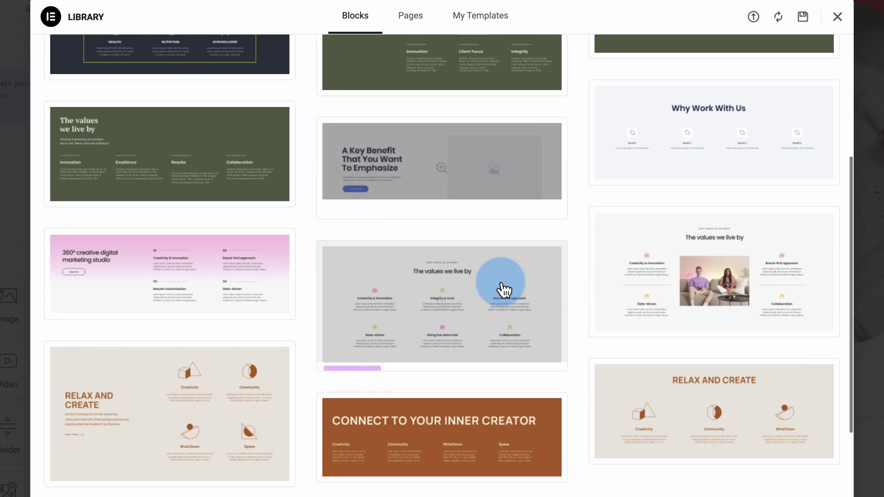
pyautogui.scroll(4, 351, 130)
pyautogui.click(352, 130)
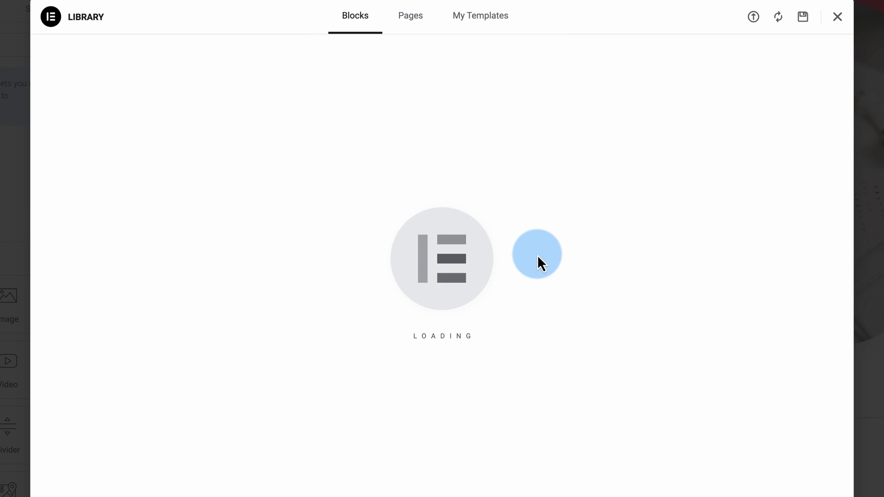
pyautogui.scroll(-5, 384, 302)
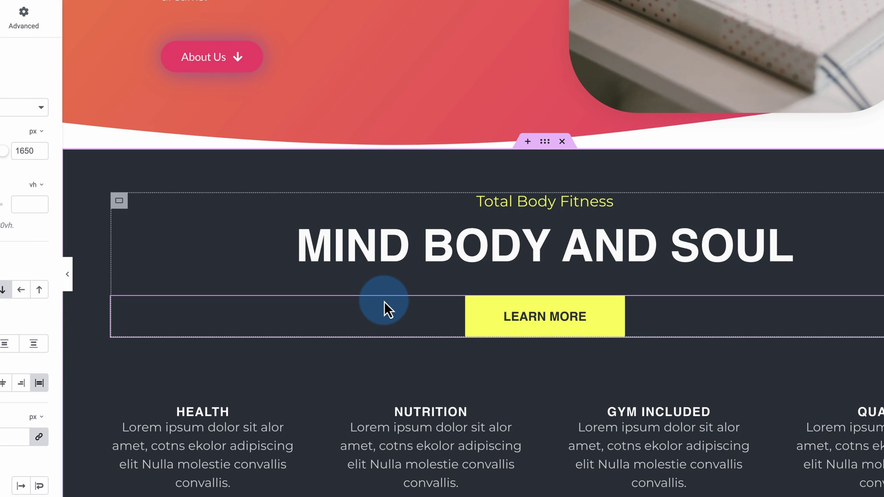
pyautogui.rightClick(413, 177)
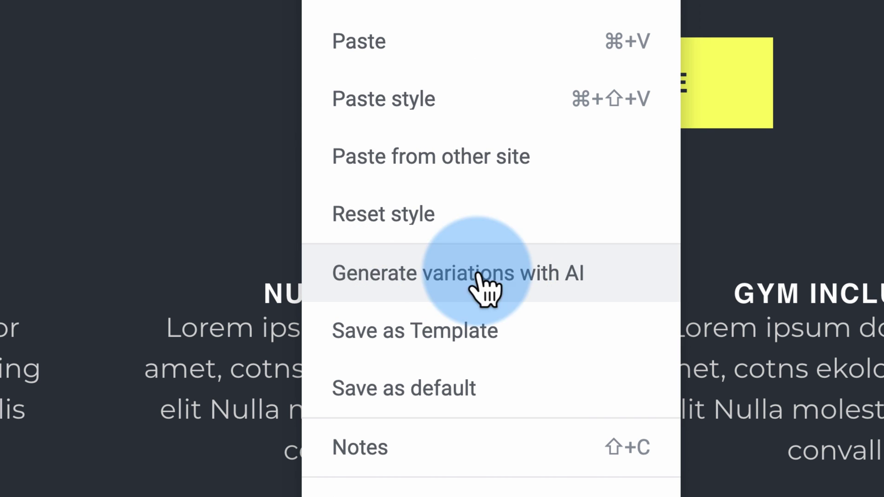
# Step: Ask Elementor AI for a light orange, two-column version with a green 'Join Today' button and 'Let's Go!' title
pyautogui.click(560, 279)
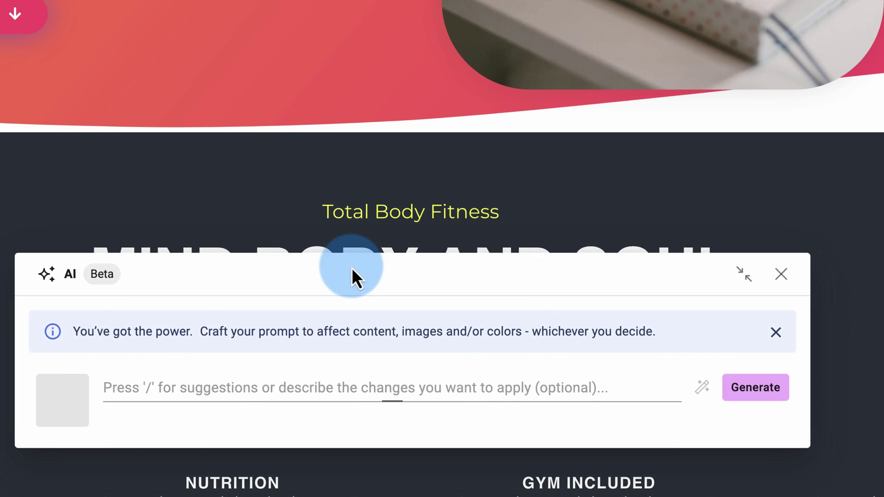
pyautogui.moveTo(352, 267); pyautogui.dragTo(369, 106)
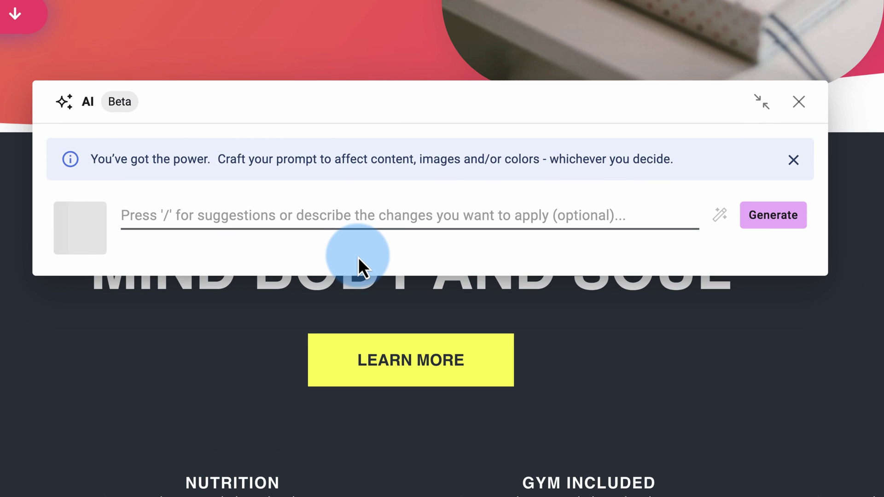
pyautogui.click(140, 214)
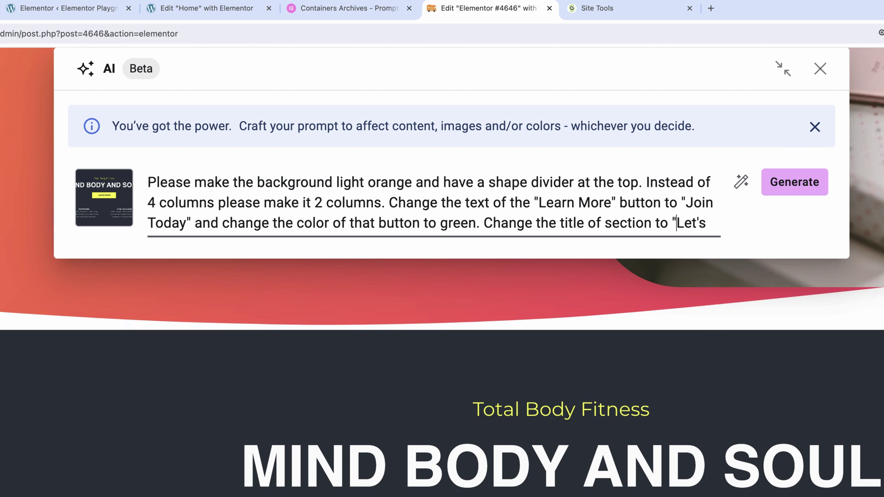
pyautogui.scroll(-1, 619, 186)
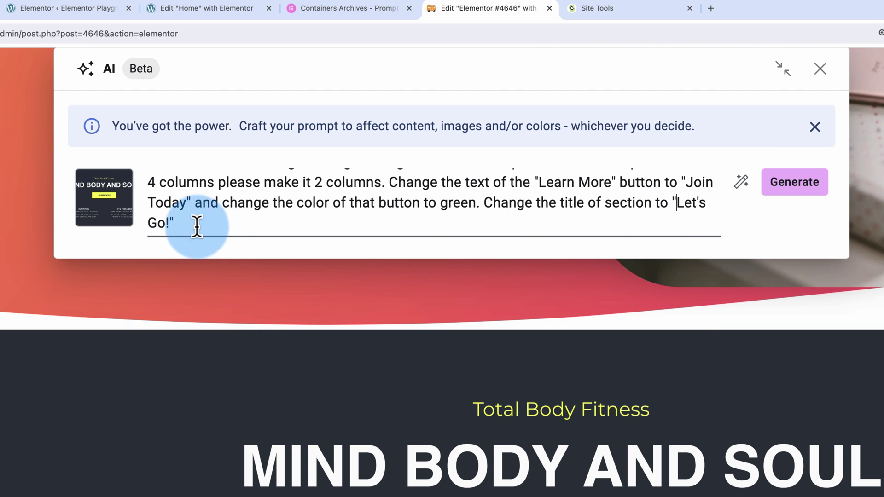
# Step: Generate the AI variations and preview the 'Achieve Total Body Fitness' option
pyautogui.click(793, 187)
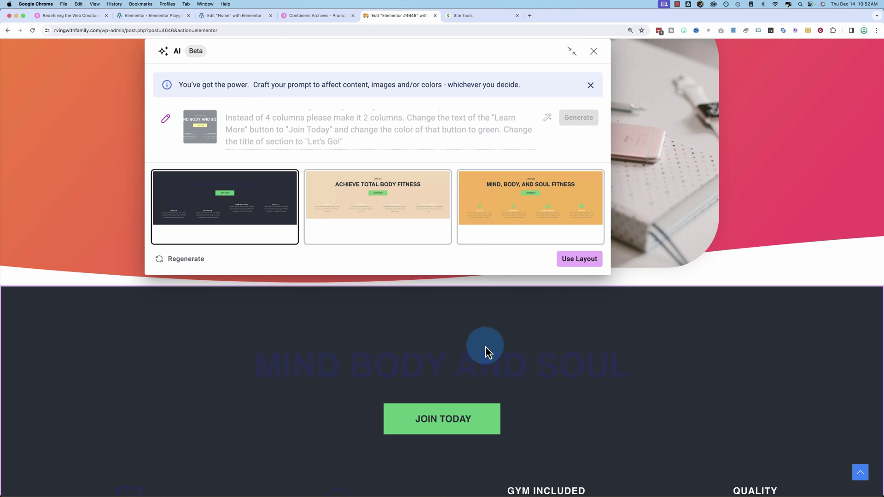
pyautogui.scroll(-2, 327, 366)
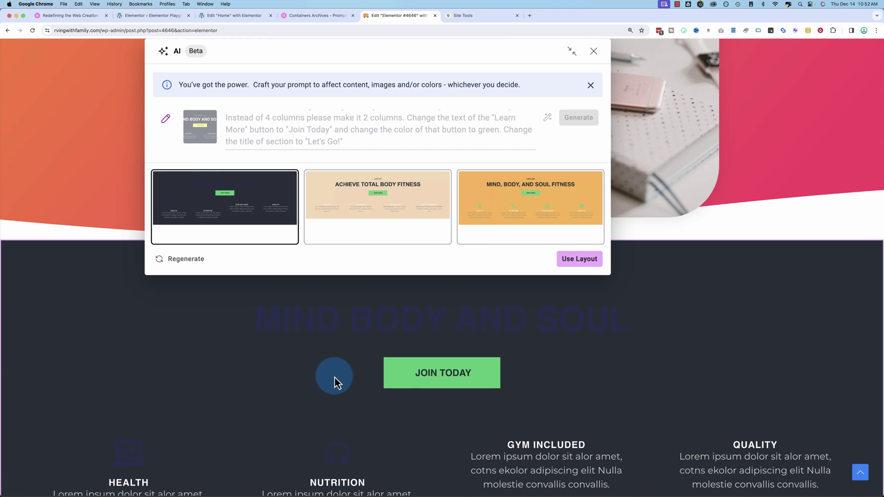
pyautogui.scroll(-3, 331, 379)
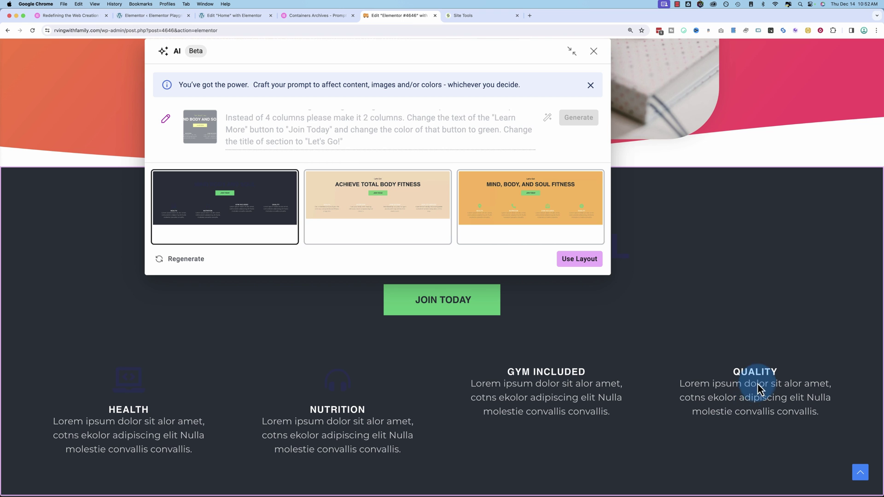
pyautogui.click(377, 207)
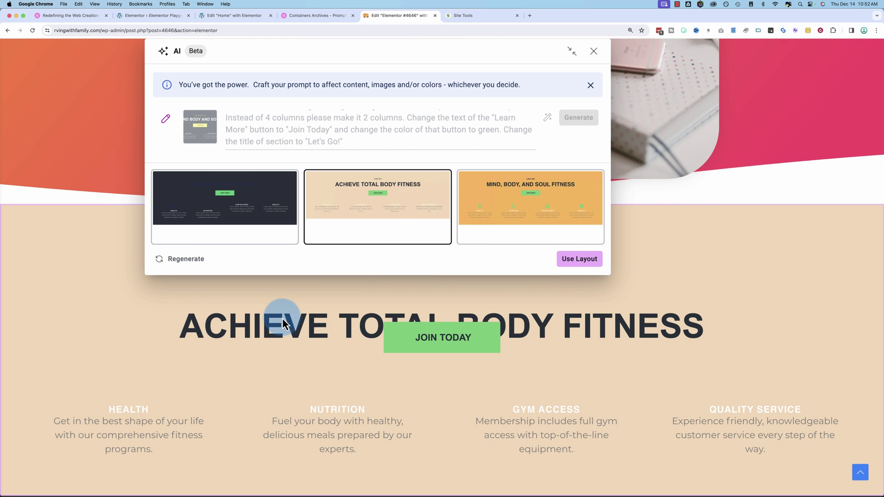
pyautogui.scroll(4, 238, 341)
pyautogui.scroll(-2, 237, 341)
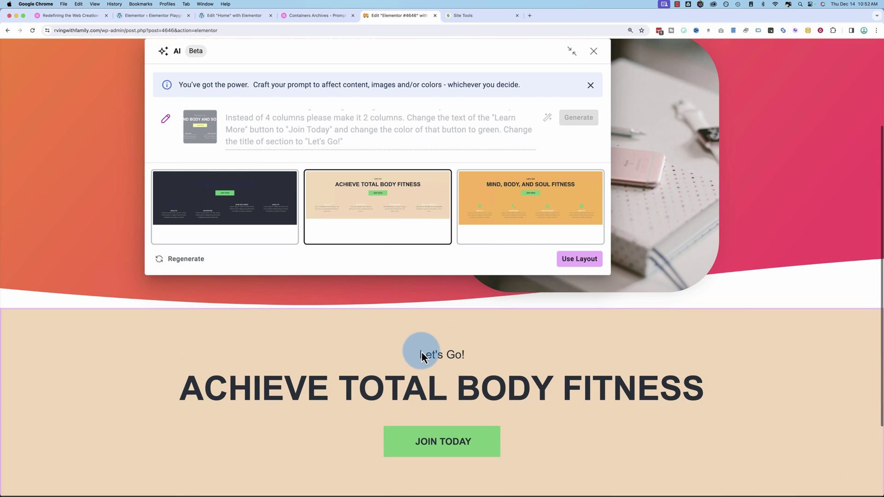
pyautogui.moveTo(419, 354)
pyautogui.mouseDown()
pyautogui.moveTo(479, 355)
pyautogui.moveTo(444, 363)
pyautogui.moveTo(408, 353)
pyautogui.mouseUp()
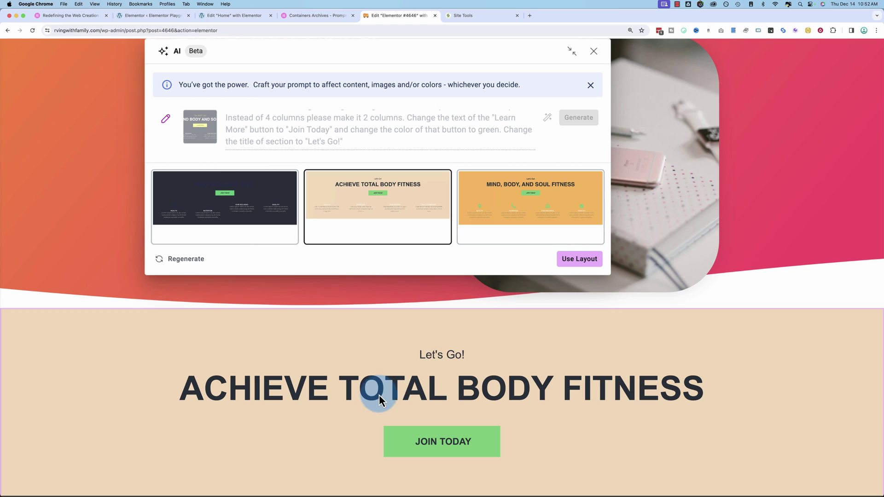
pyautogui.scroll(-2, 378, 391)
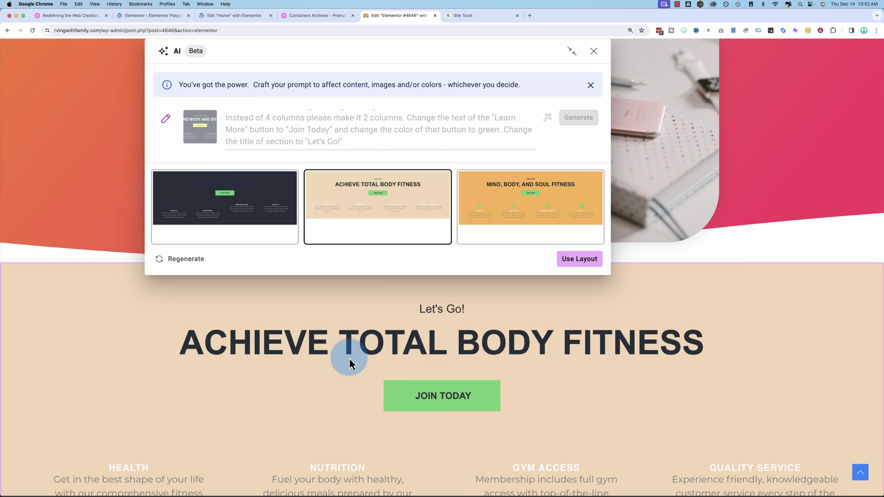
pyautogui.scroll(-2, 346, 364)
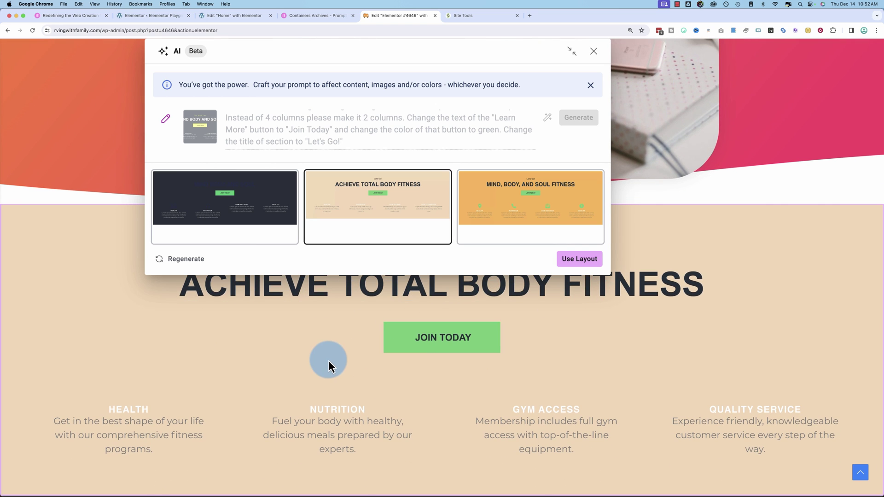
# Step: Pick the orange 'Mind, Body, and Soul Fitness' variation and insert it into the page
pyautogui.click(522, 206)
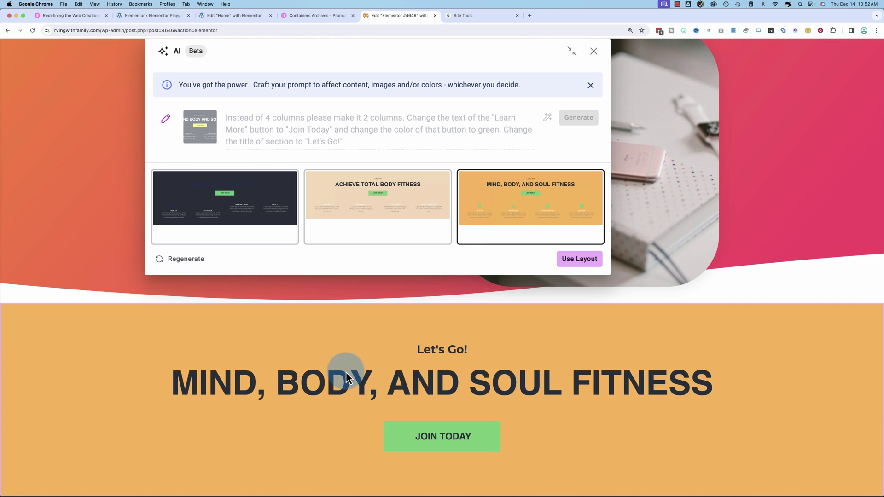
pyautogui.scroll(-3, 324, 391)
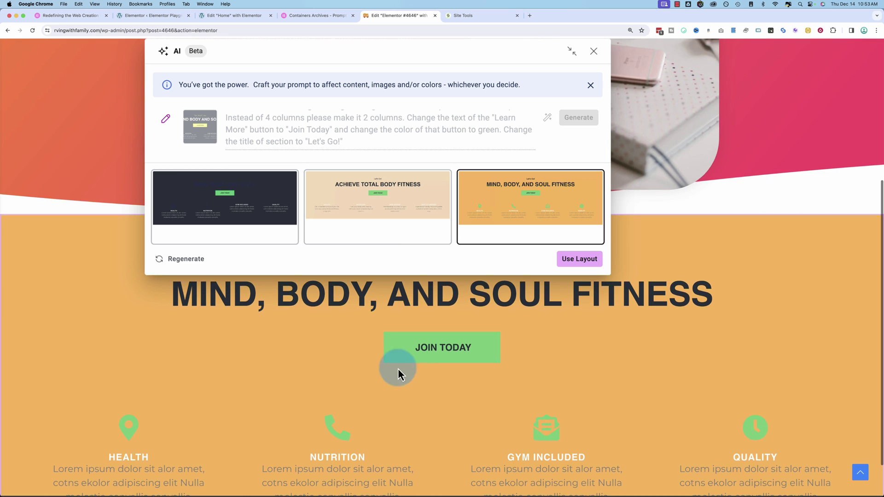
pyautogui.scroll(-2, 331, 393)
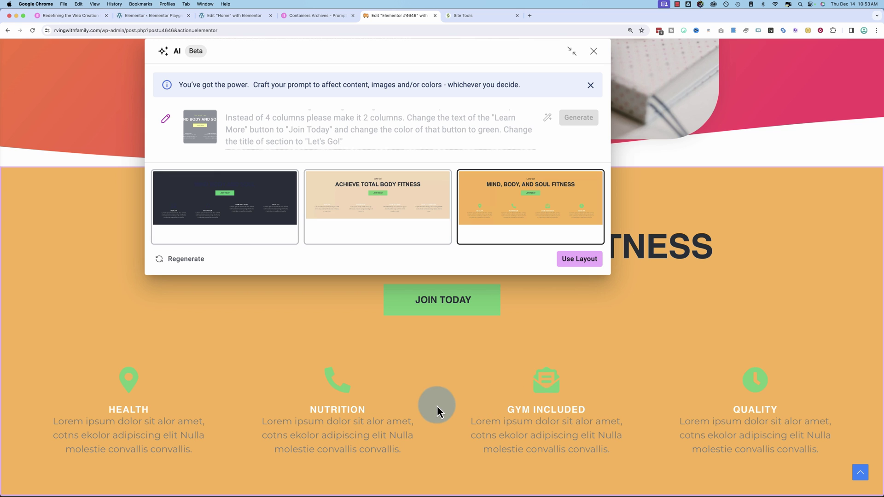
pyautogui.scroll(2, 437, 405)
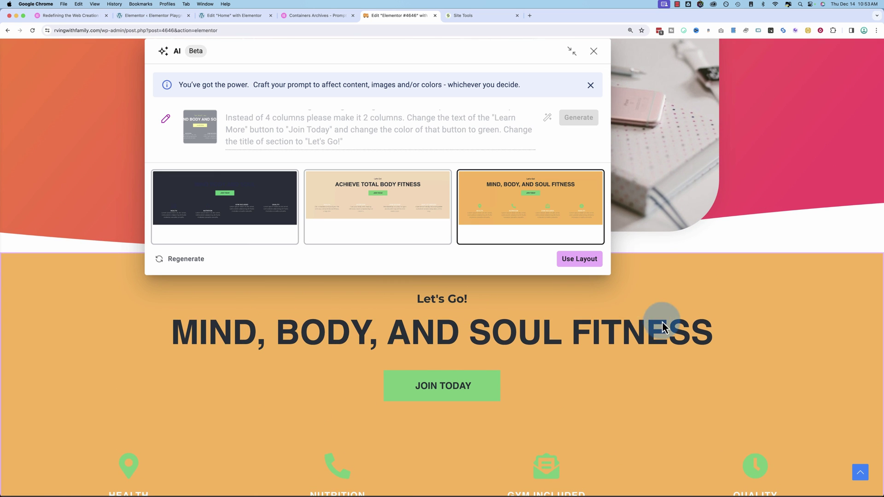
pyautogui.click(579, 259)
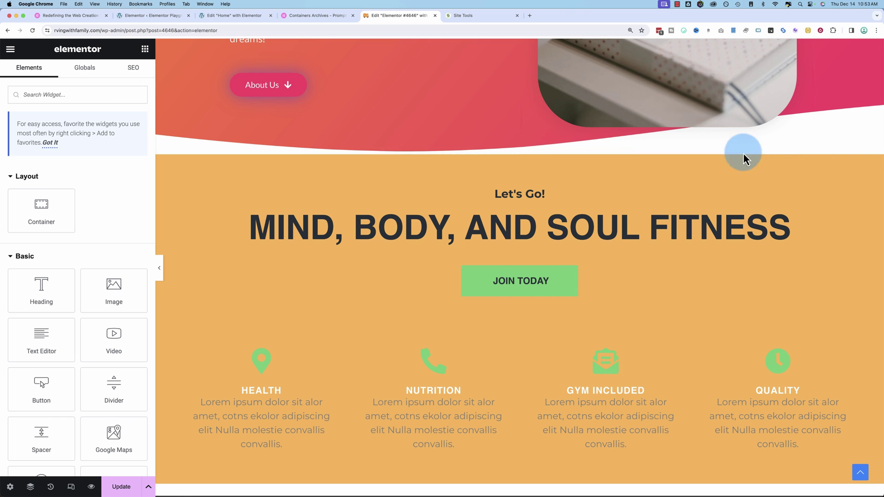
pyautogui.scroll(-2, 261, 250)
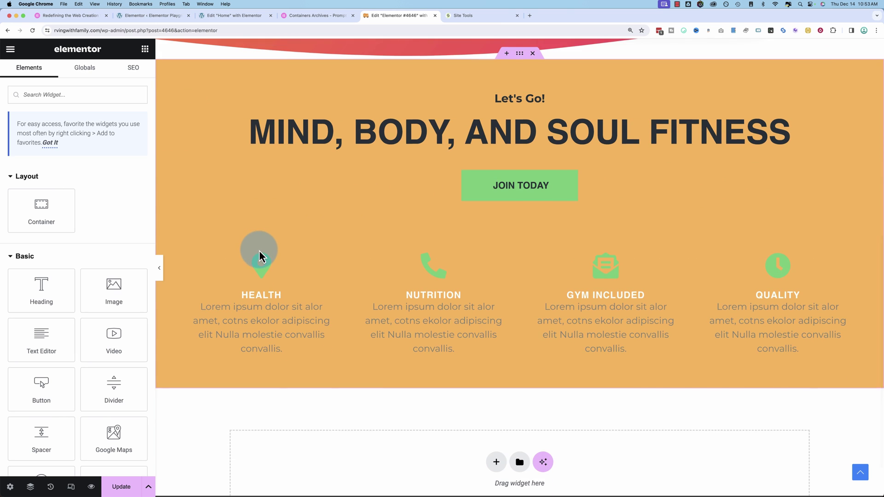
pyautogui.scroll(3, 258, 251)
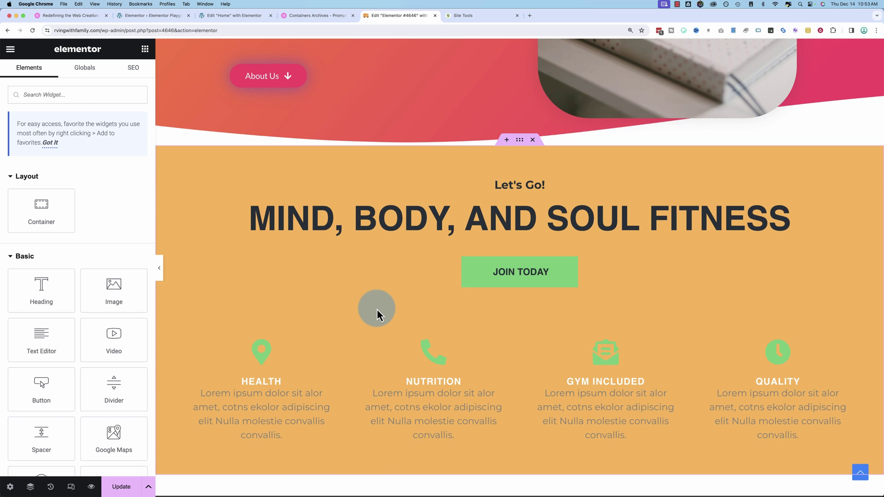
# Step: Request purple-icon variations of the Benefits container and preview 'Elementor AI - The Future of Web Design'
pyautogui.rightClick(322, 276)
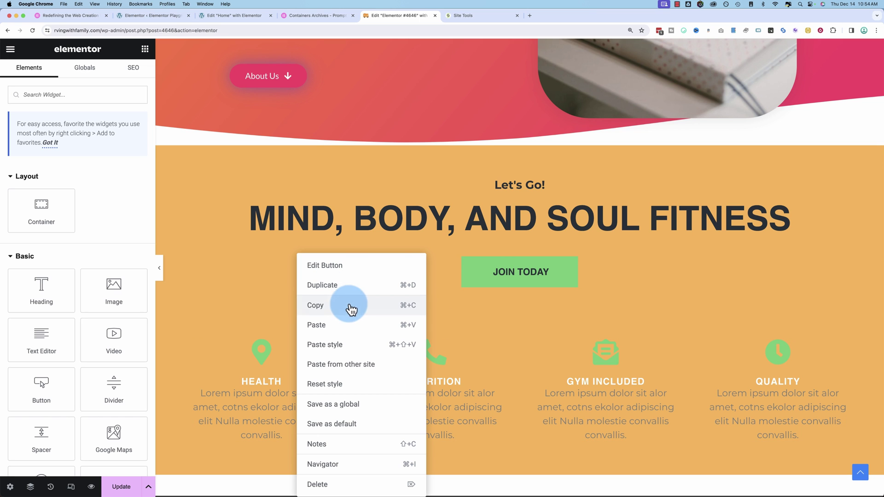
pyautogui.click(339, 364)
pyautogui.rightClick(377, 181)
pyautogui.rightClick(379, 166)
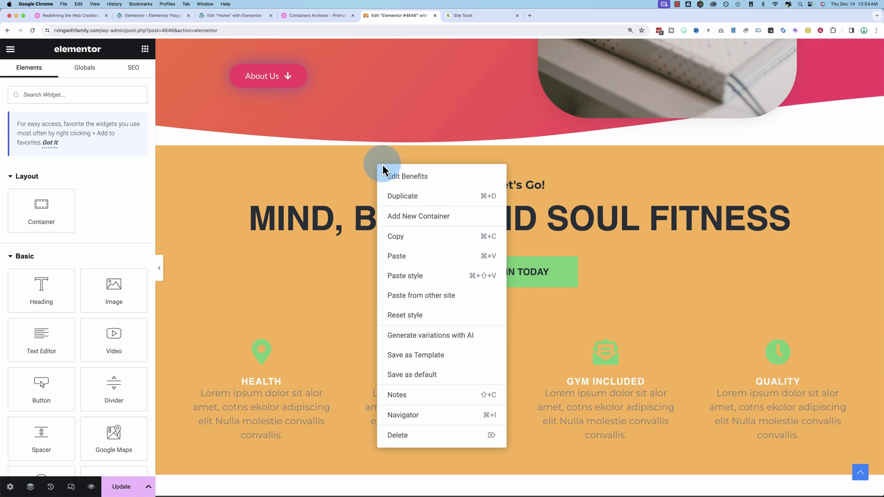
pyautogui.click(460, 336)
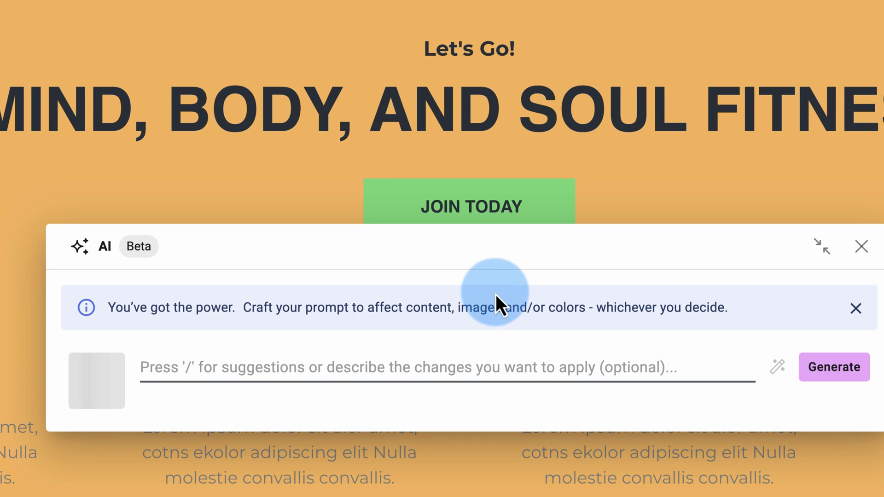
pyautogui.moveTo(494, 247); pyautogui.dragTo(474, 34)
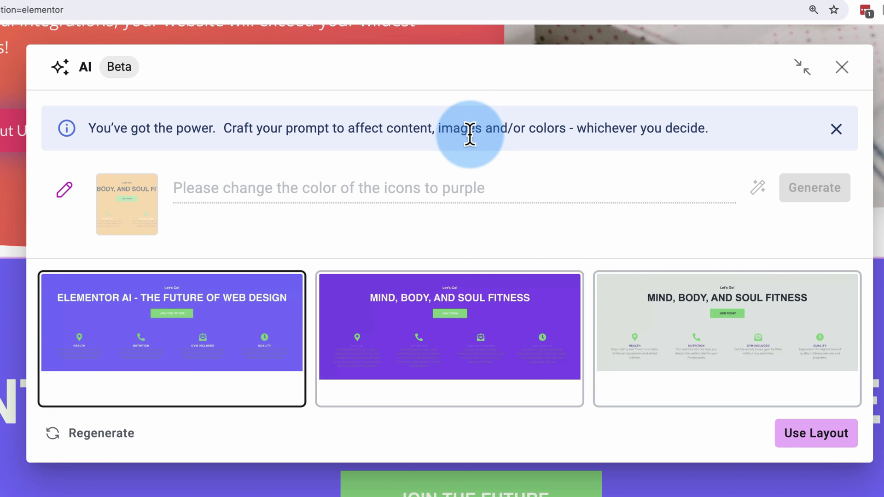
pyautogui.click(801, 68)
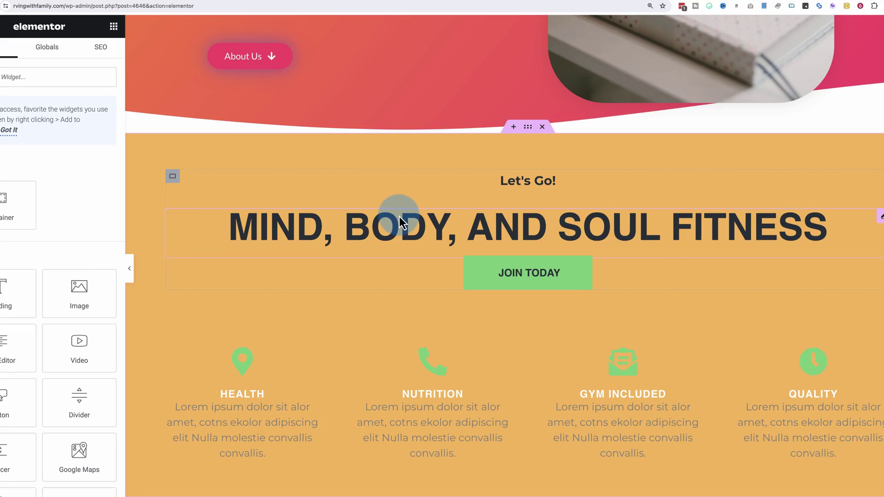
pyautogui.rightClick(395, 211)
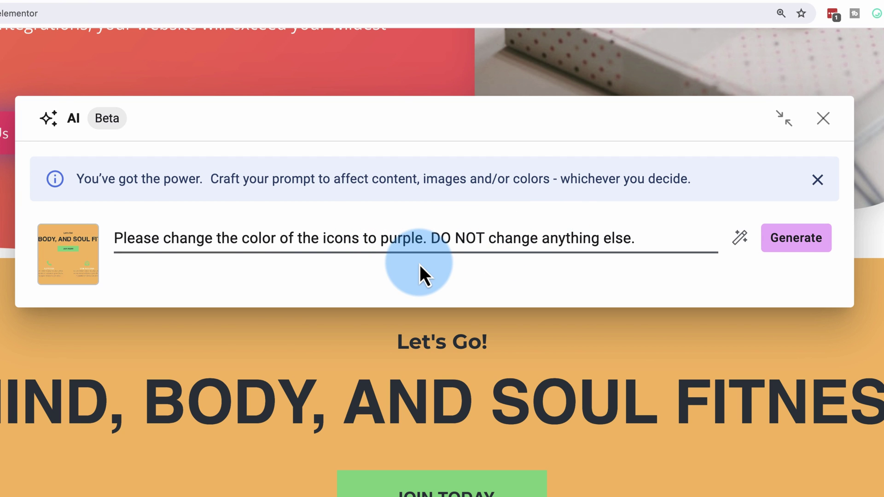
pyautogui.press('BackSpace')
pyautogui.press('BackSpace')
pyautogui.write('from green to')
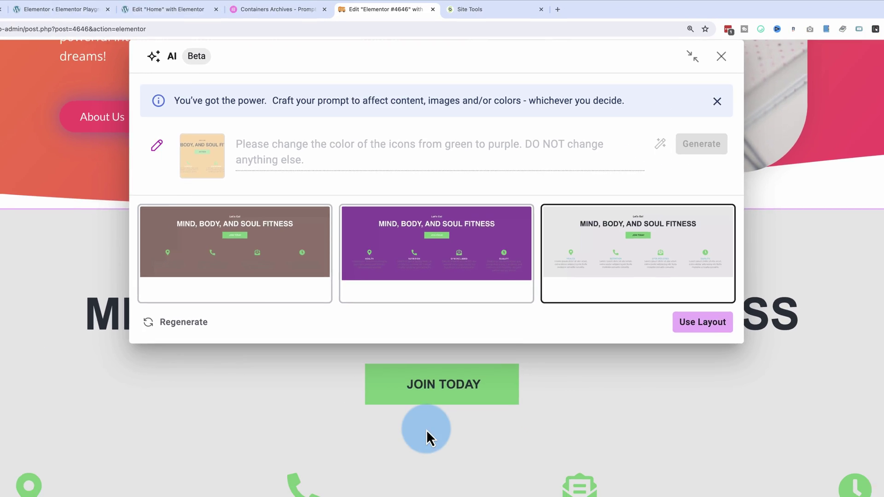
pyautogui.click(427, 429)
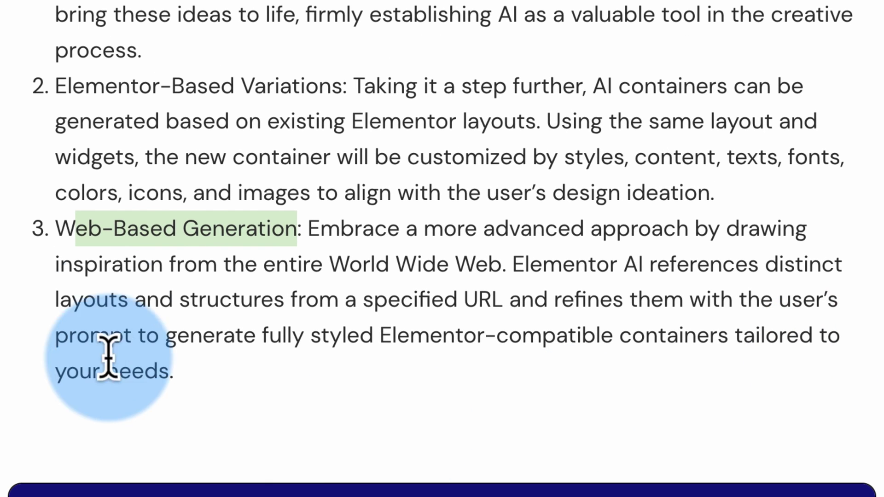
pyautogui.tripleClick(95, 217)
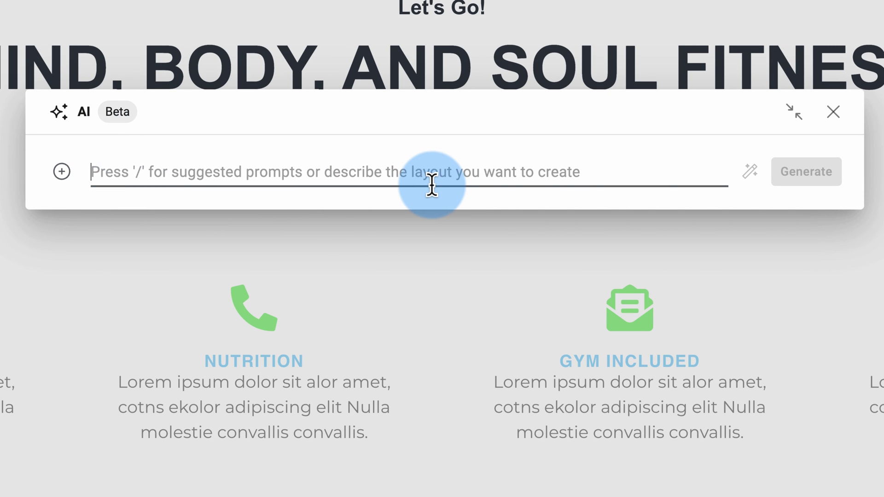
pyautogui.click(62, 172)
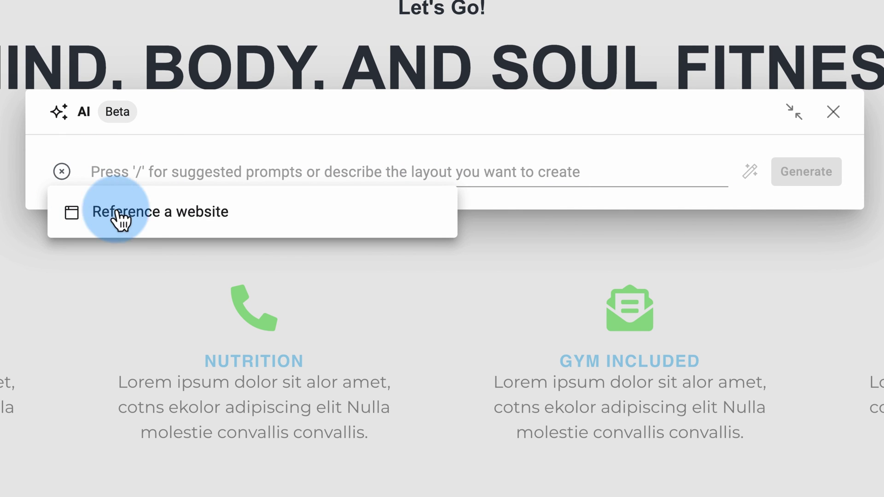
pyautogui.click(134, 219)
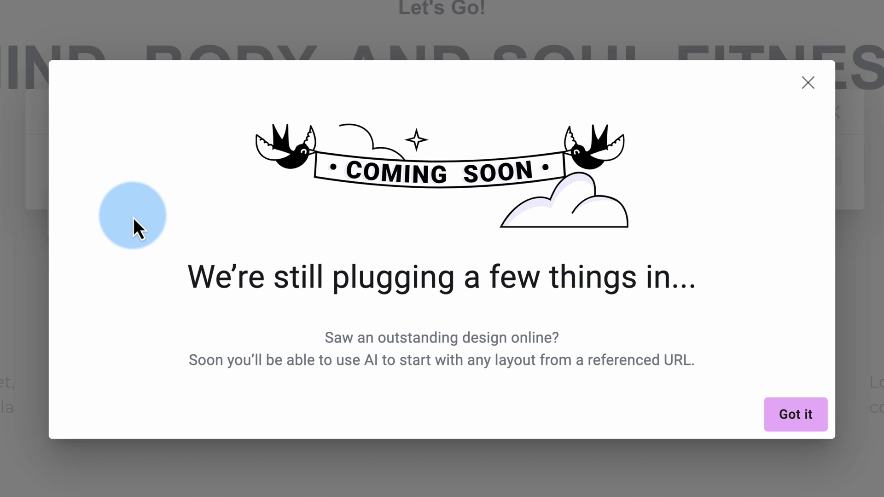
pyautogui.moveTo(177, 273); pyautogui.dragTo(714, 347)
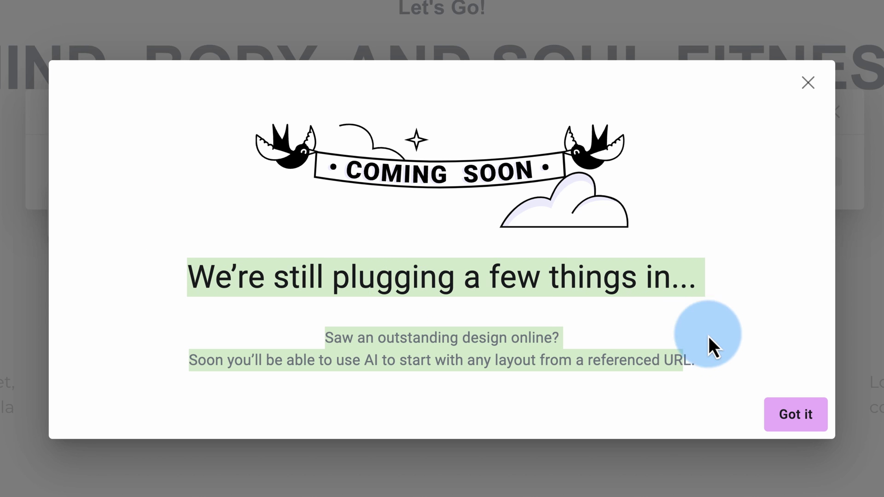
pyautogui.click(272, 63)
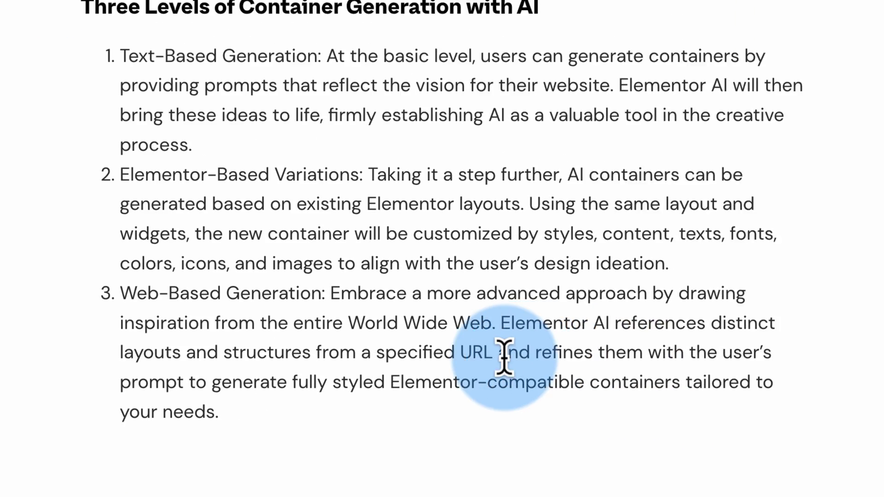
# Step: Select the Elementor text in item 3 and move the AI prompt panel out of the way
pyautogui.doubleClick(507, 354)
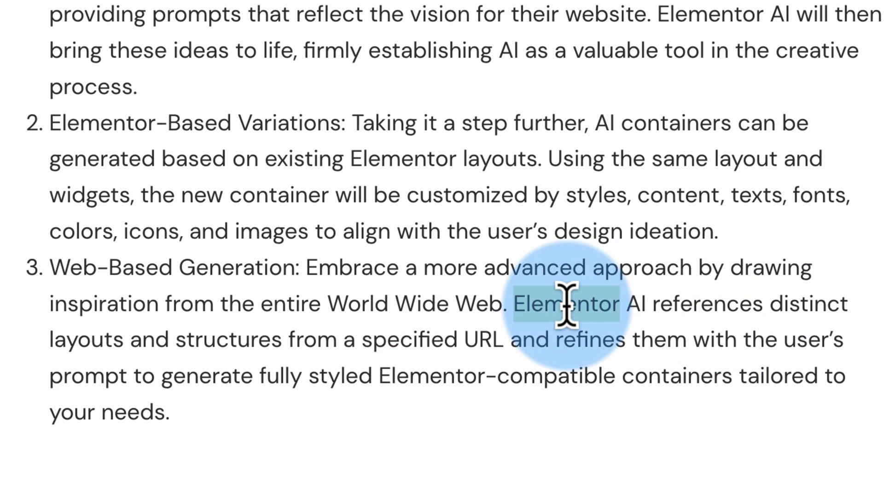
pyautogui.moveTo(566, 305); pyautogui.dragTo(274, 431)
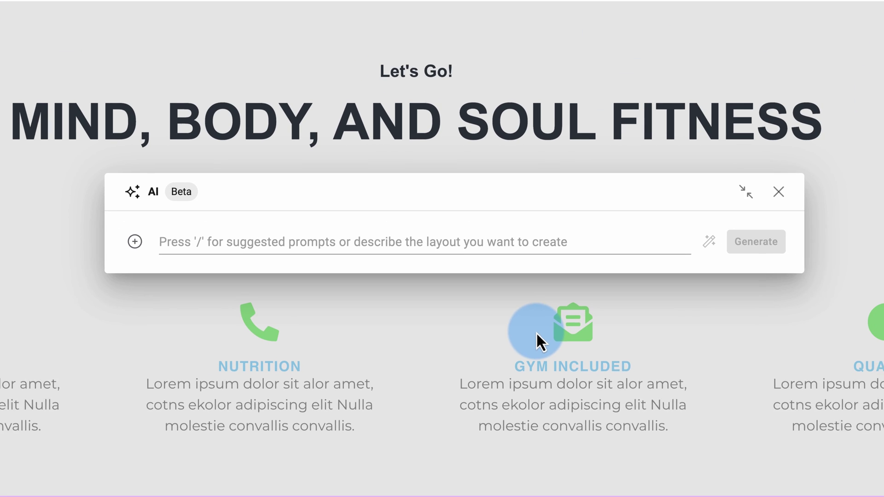
pyautogui.moveTo(505, 216); pyautogui.dragTo(457, 148)
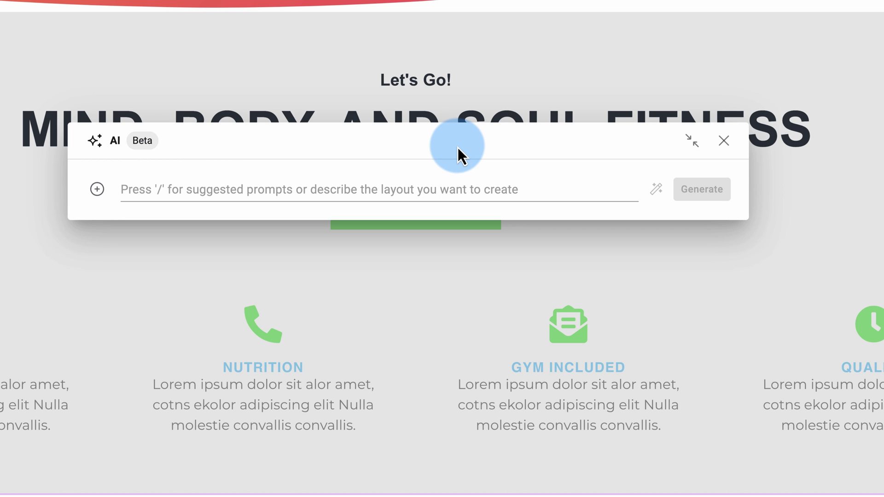
pyautogui.moveTo(458, 148); pyautogui.dragTo(451, 162)
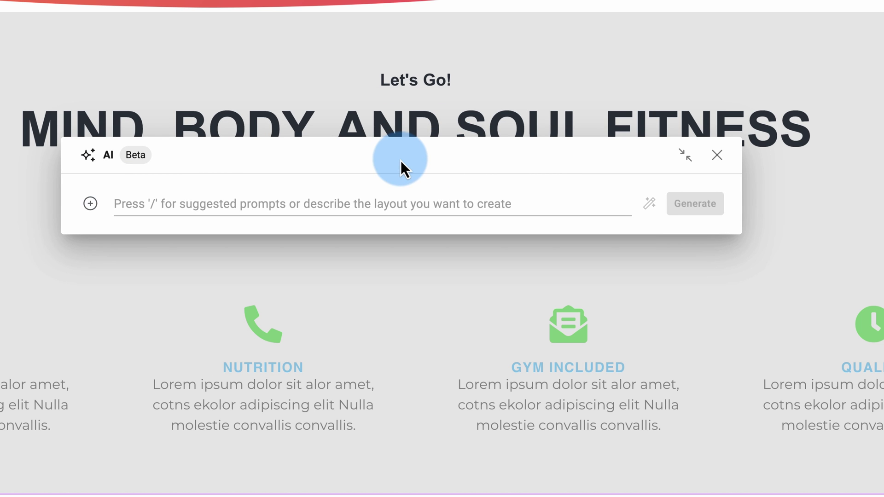
pyautogui.scroll(5, 300, 363)
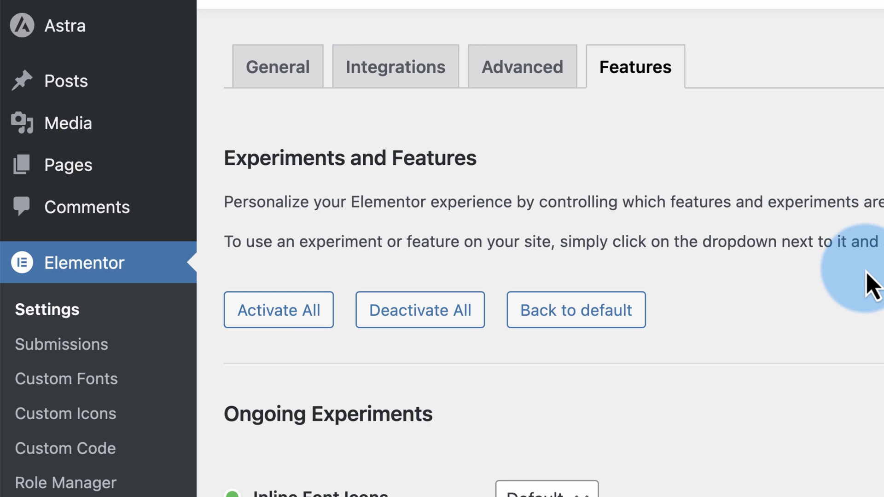
# Step: Scroll Elementor's Features settings to confirm the Build with AI experiment is Active
pyautogui.click(53, 322)
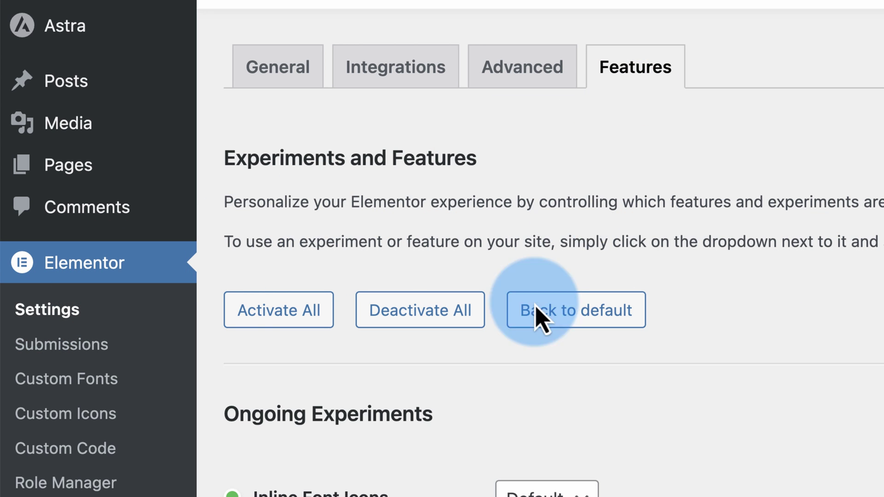
pyautogui.scroll(-8, 538, 276)
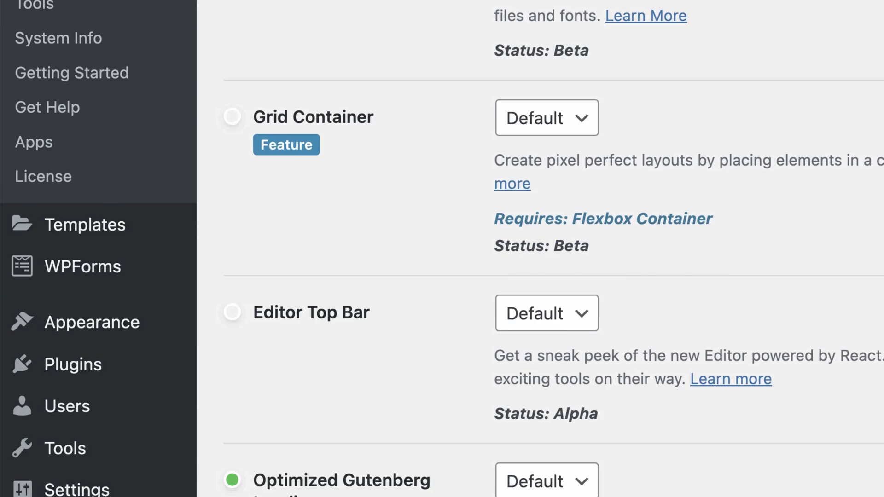
pyautogui.scroll(-5, 430, 488)
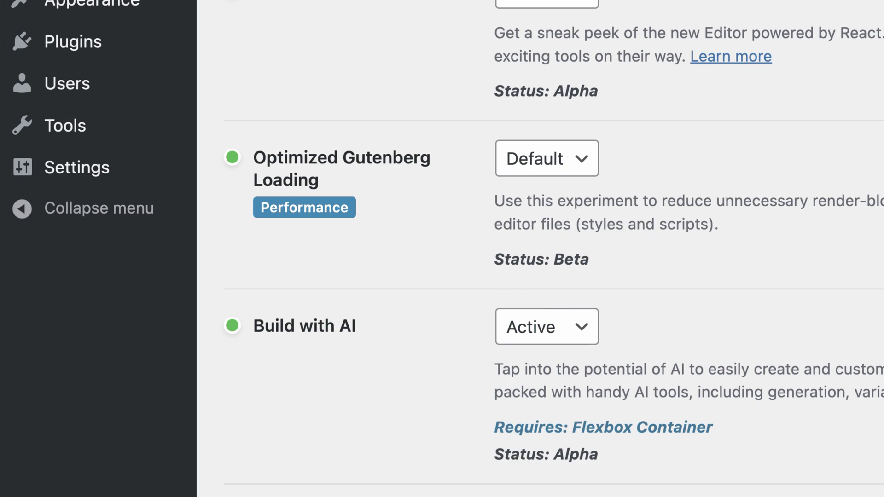
pyautogui.scroll(-15, 554, 249)
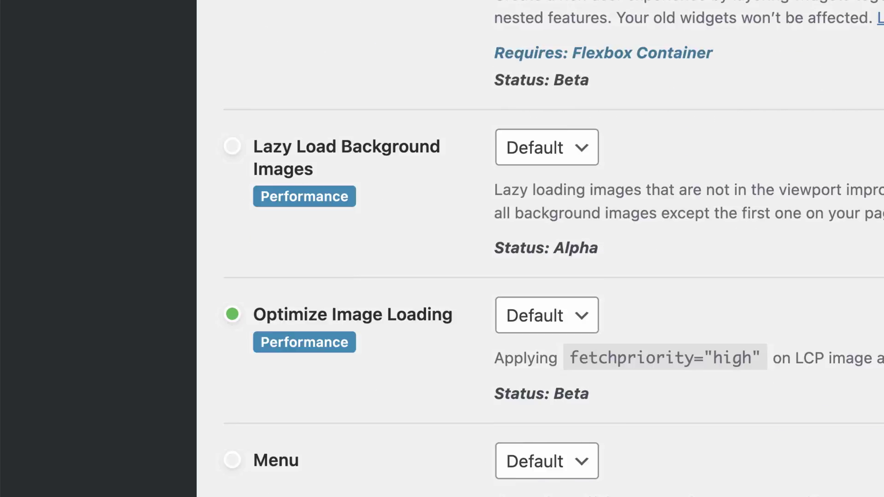
pyautogui.scroll(-20, 362, 373)
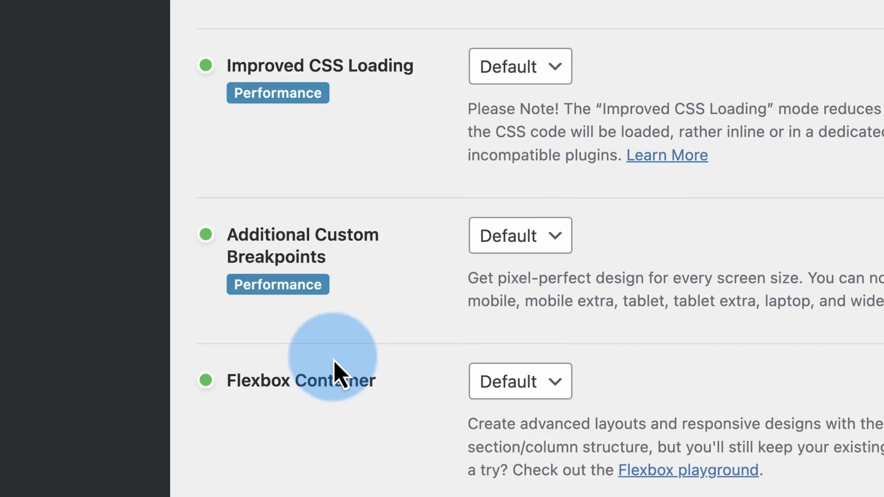
pyautogui.scroll(-3, 335, 373)
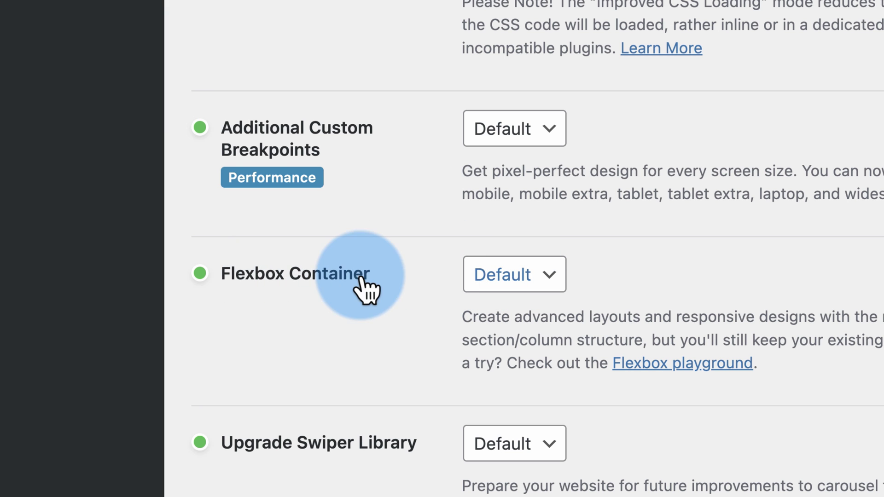
pyautogui.scroll(15, 409, 306)
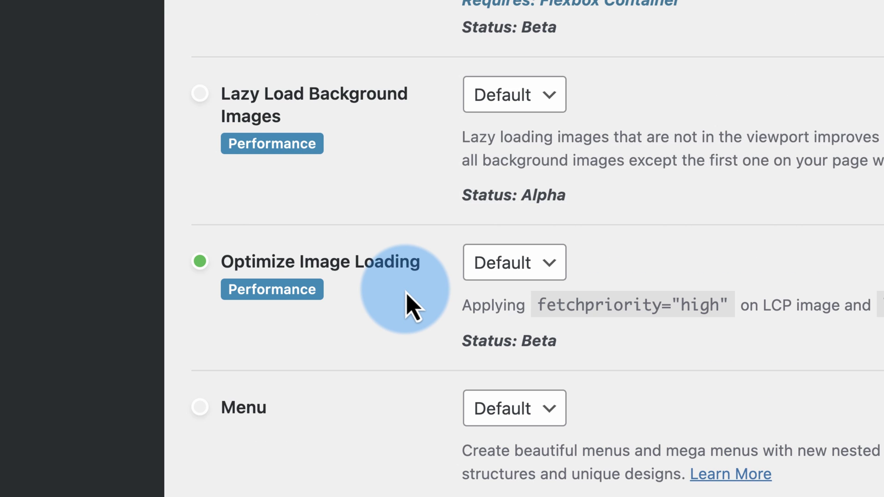
pyautogui.scroll(10, 406, 297)
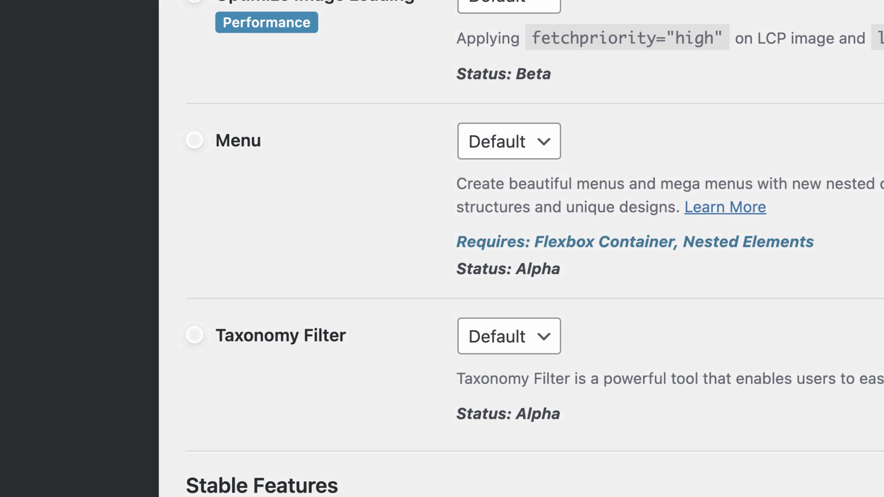
pyautogui.scroll(-15, 391, 481)
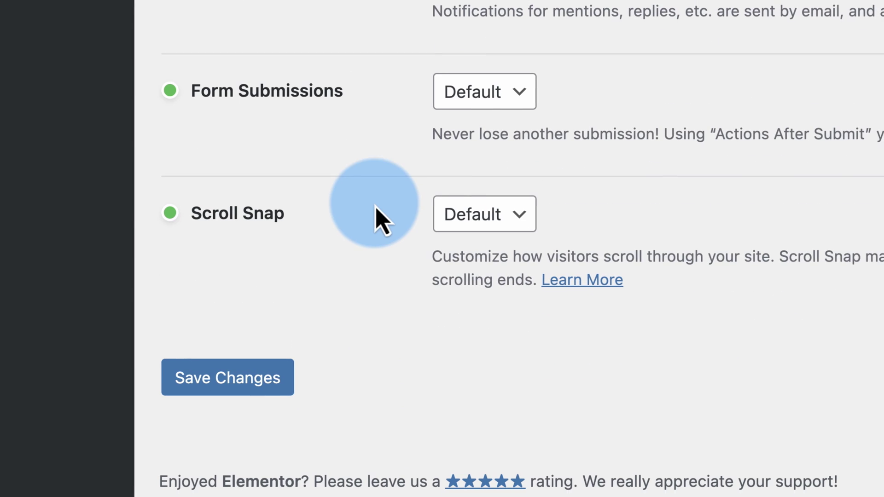